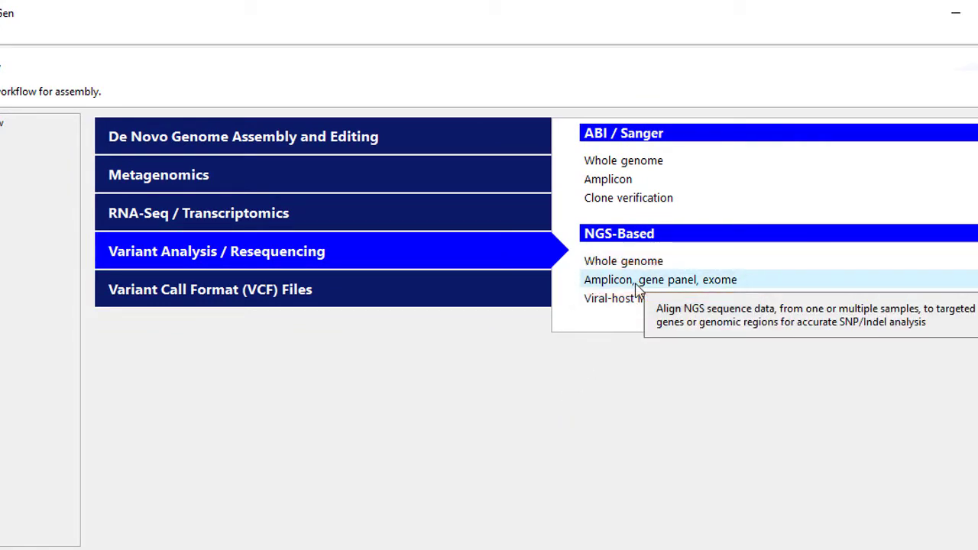
Step: Choose the amplicon, gene panel, exome workflow with the Homo sapiens - Ensembl w/PDB reference
click(615, 244)
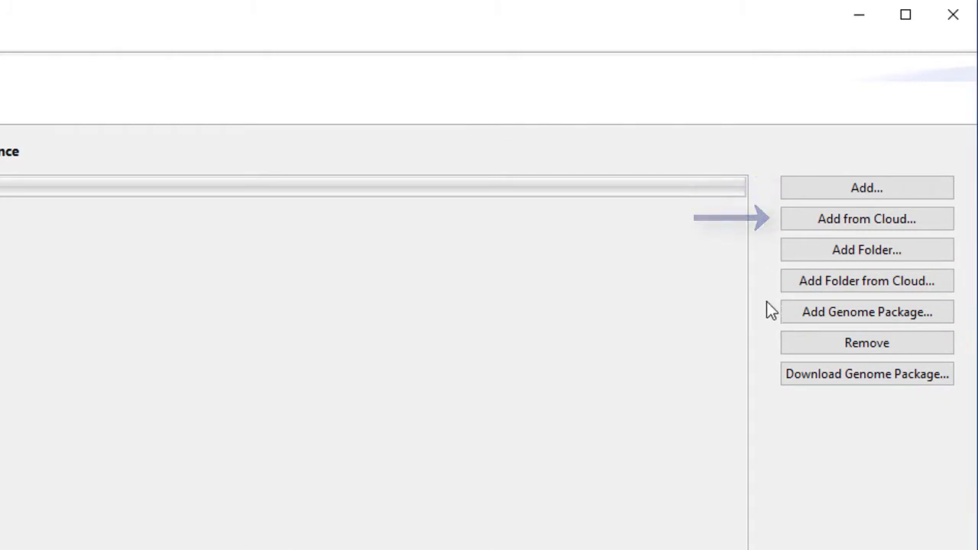
click(815, 379)
click(305, 294)
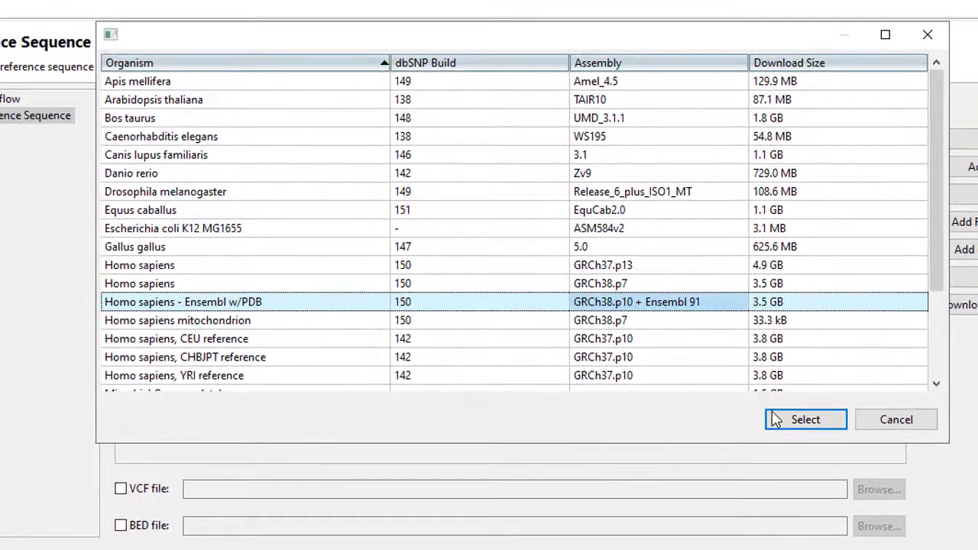
click(771, 427)
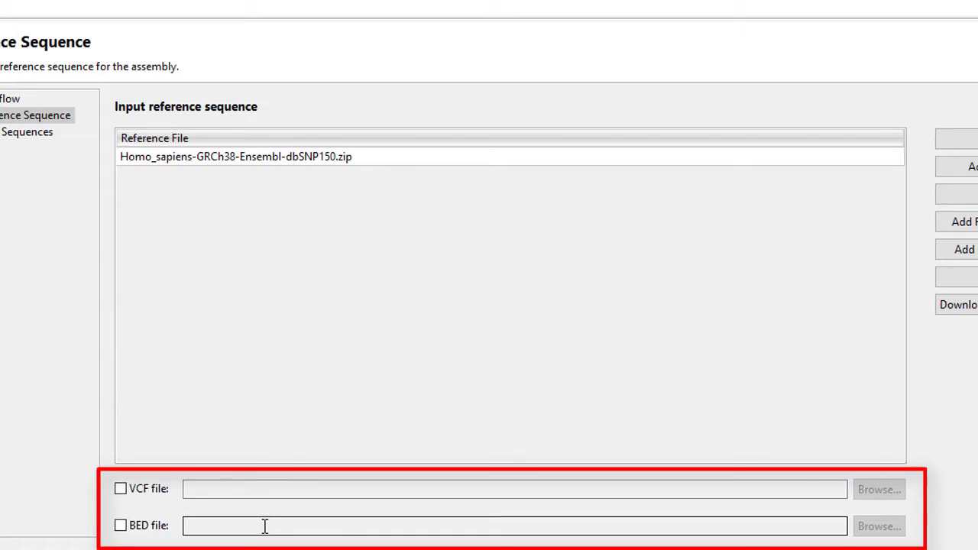
Step: Supply the Nextera exome targeted-regions BED file
click(145, 526)
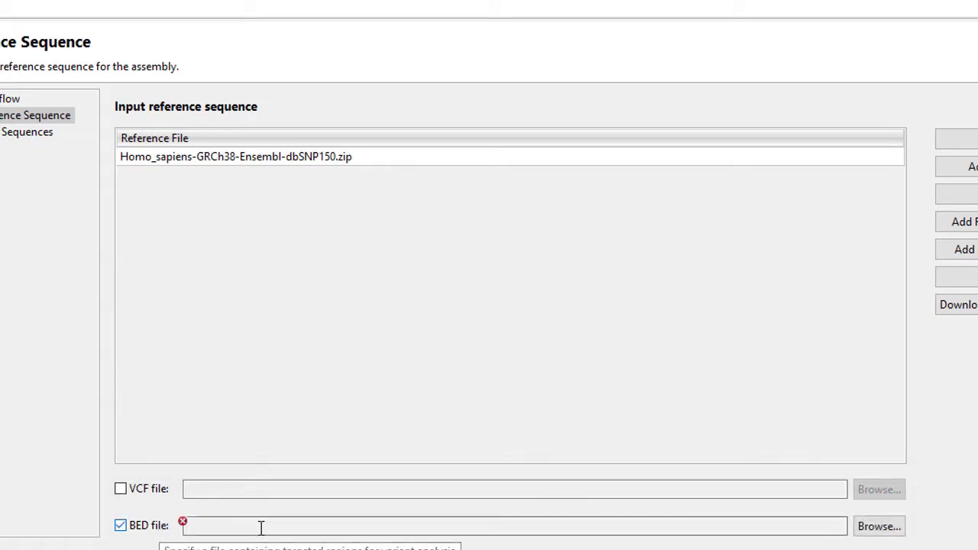
click(878, 527)
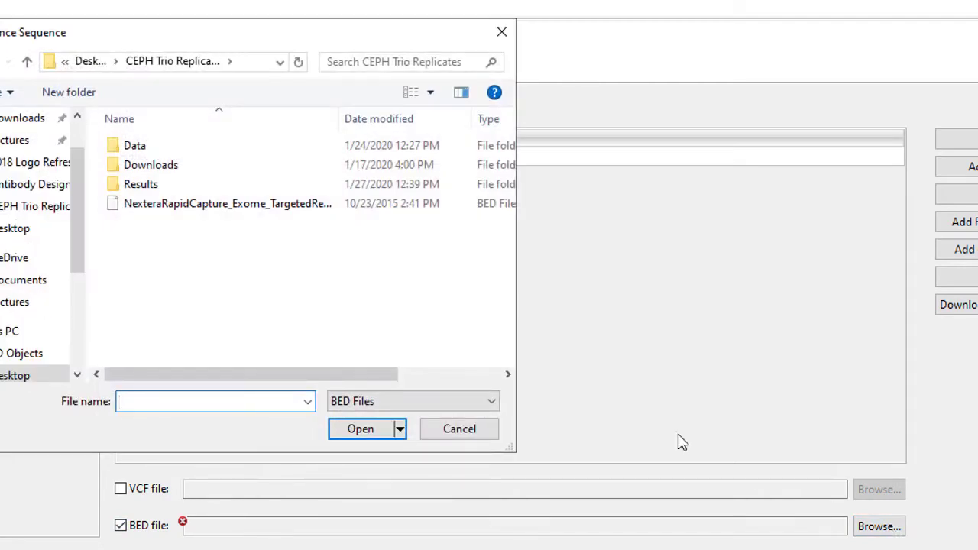
click(294, 205)
click(368, 429)
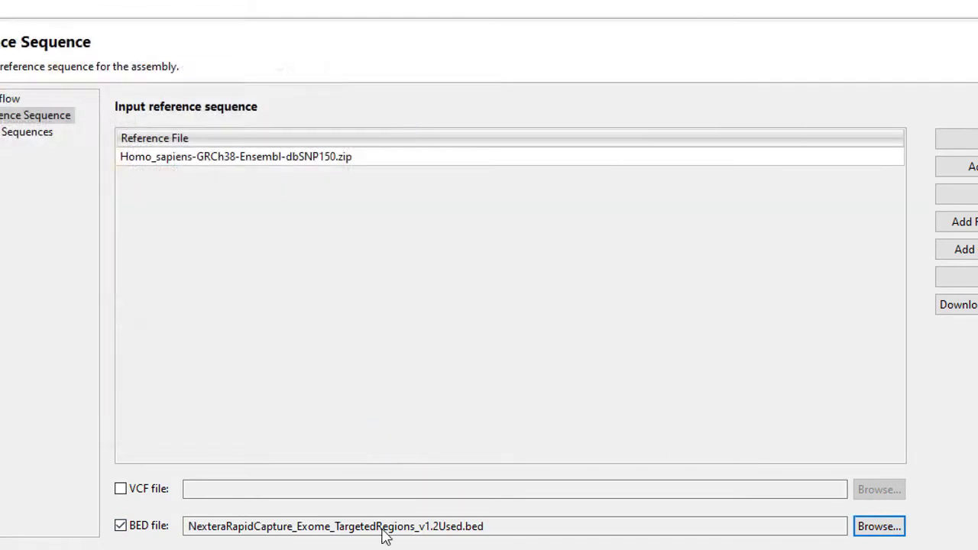
click(769, 526)
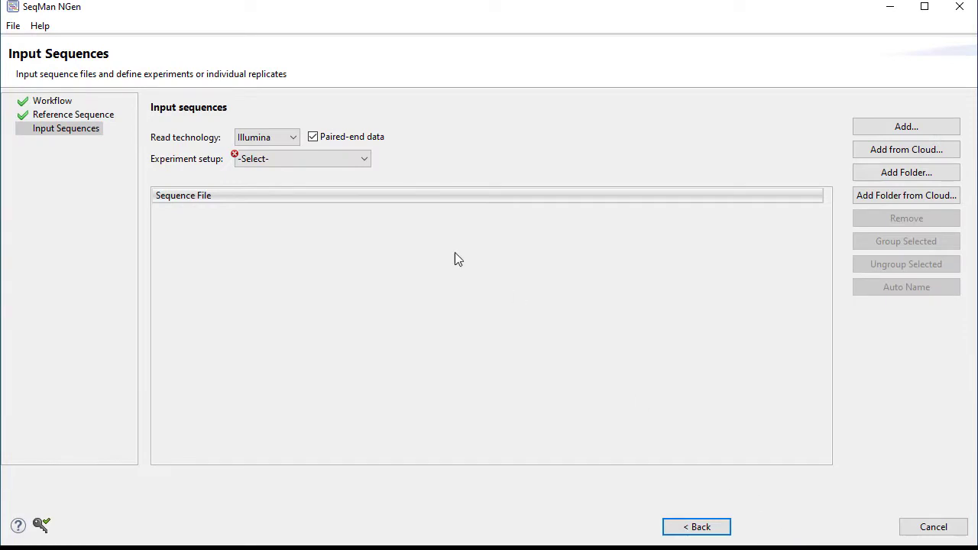
Step: Set experiment setup to Multi-sample and add the first sample's two fastq files
click(345, 160)
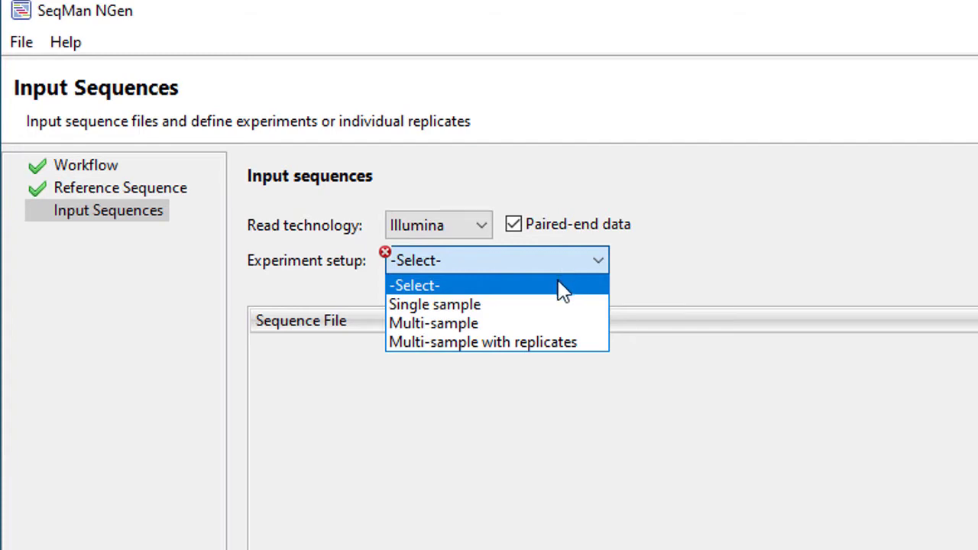
click(527, 325)
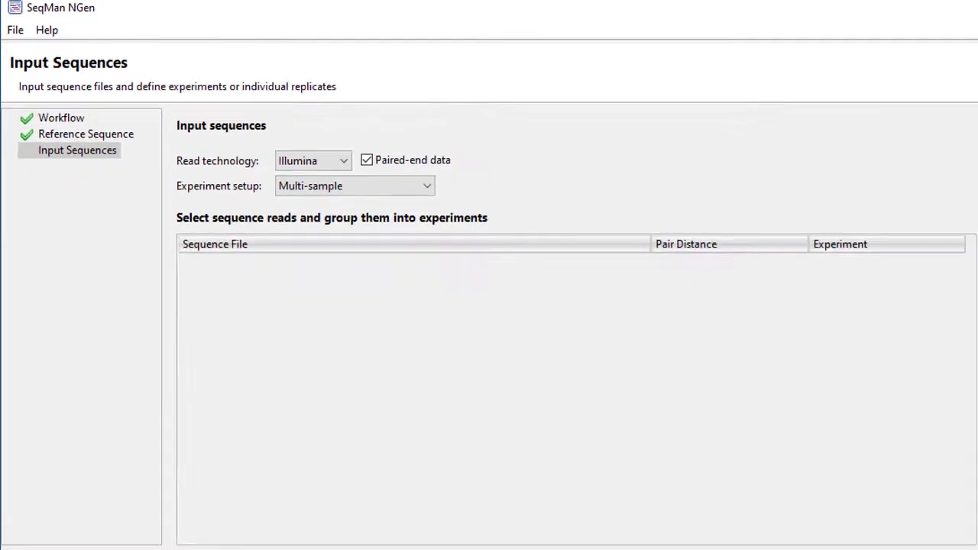
click(906, 127)
drag(265, 205, 237, 129)
click(354, 375)
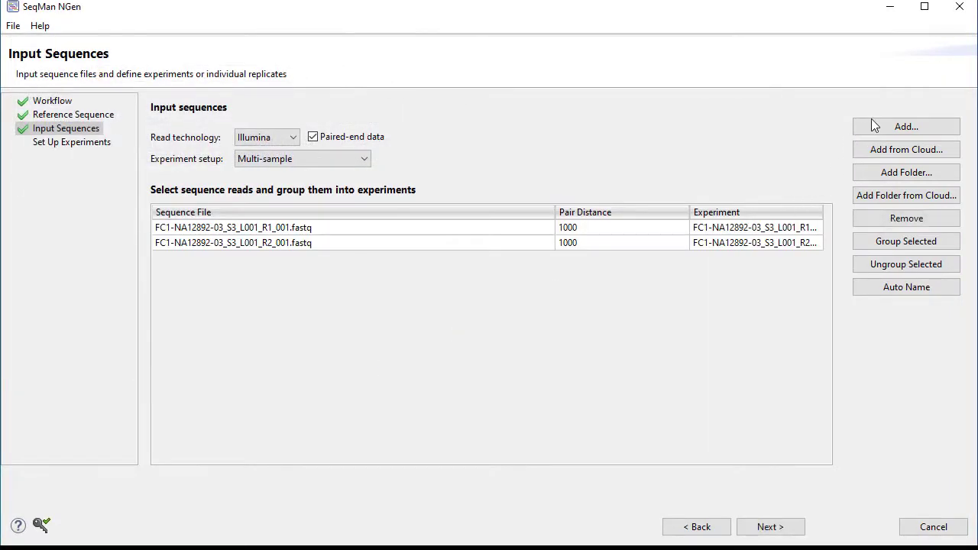
Step: Add the Father folder's fastq pair and the third sample's read files
click(878, 127)
click(128, 71)
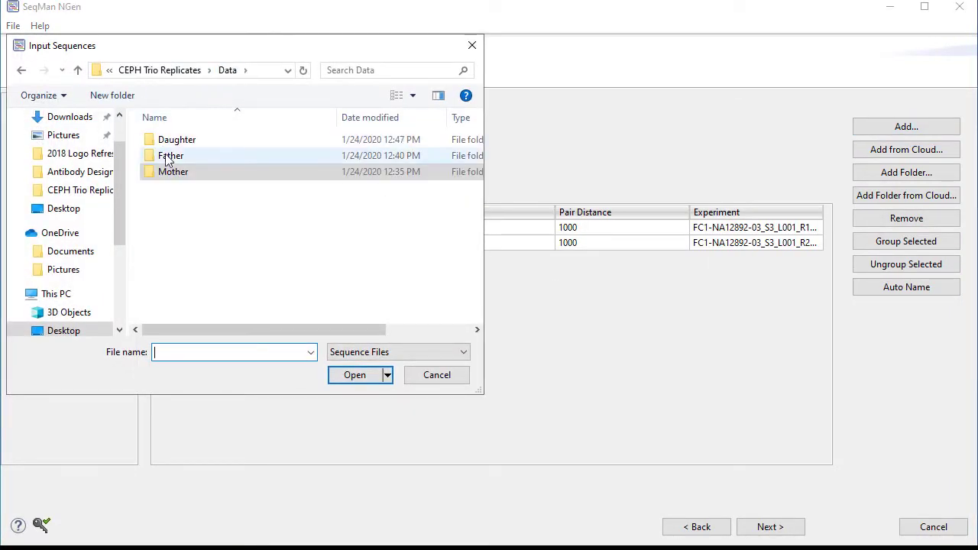
double_click(163, 155)
drag(201, 218, 169, 128)
click(354, 375)
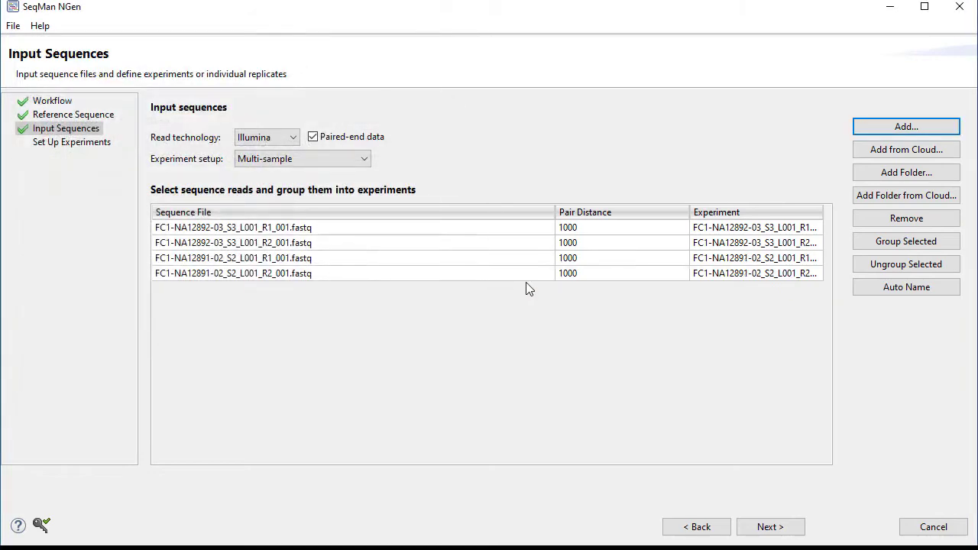
click(895, 127)
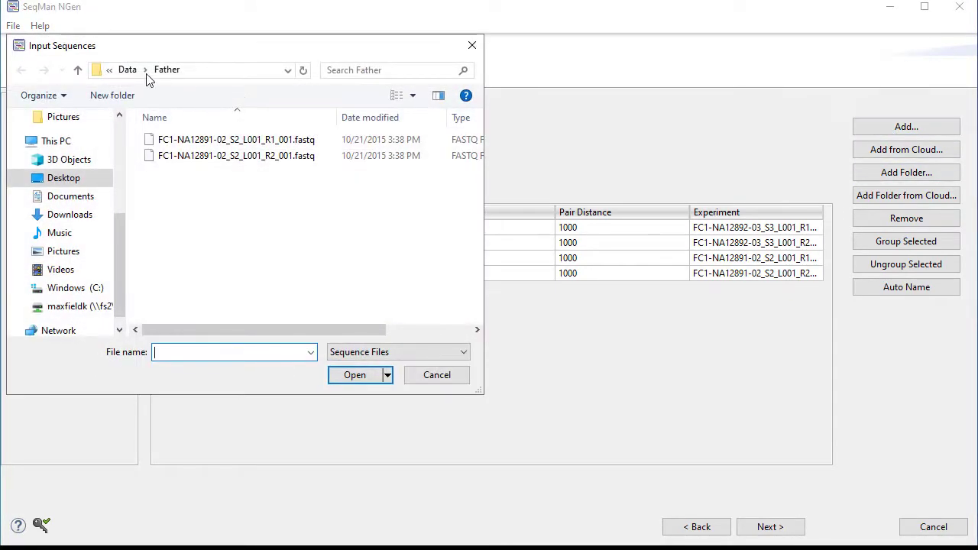
click(124, 69)
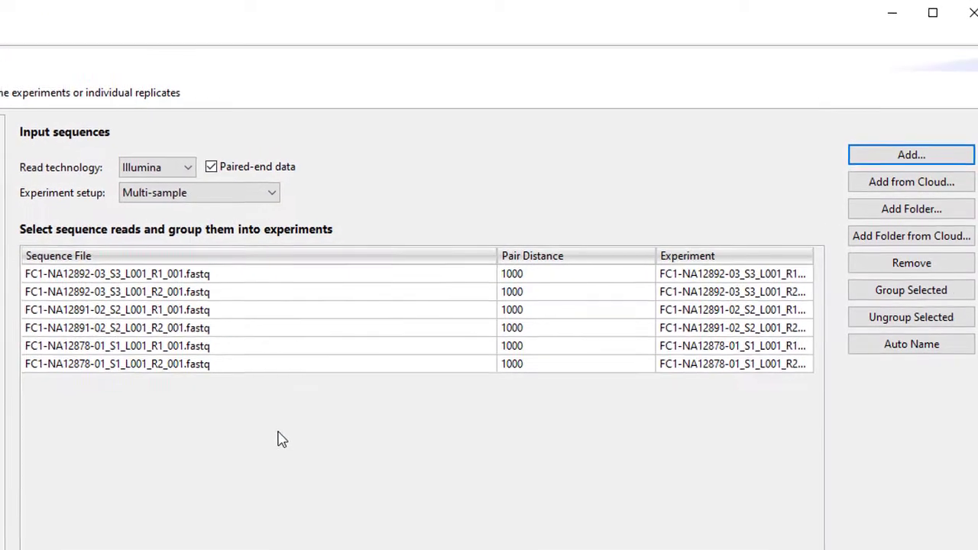
Step: Group the NA12878 R1 and R2 reads into the Daughter experiment
click(274, 363)
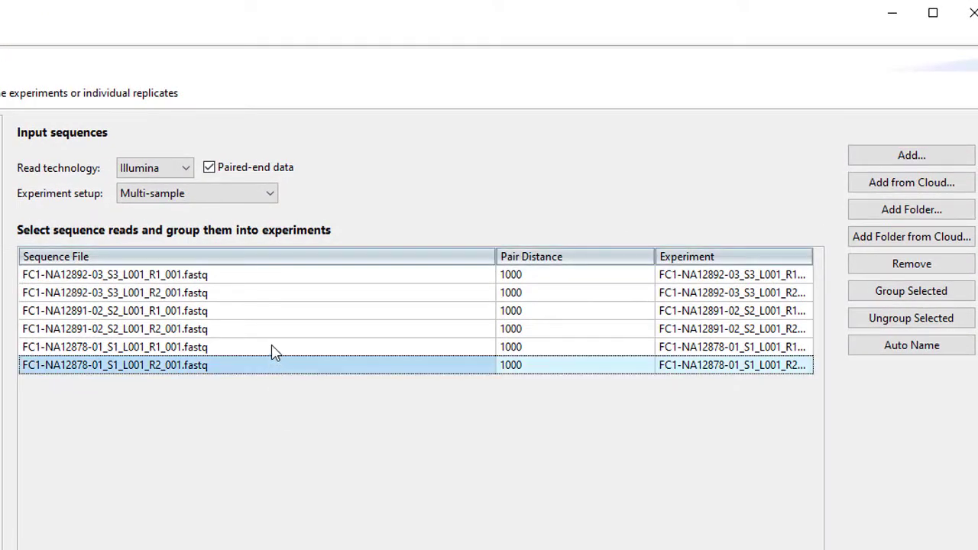
shift+click(275, 353)
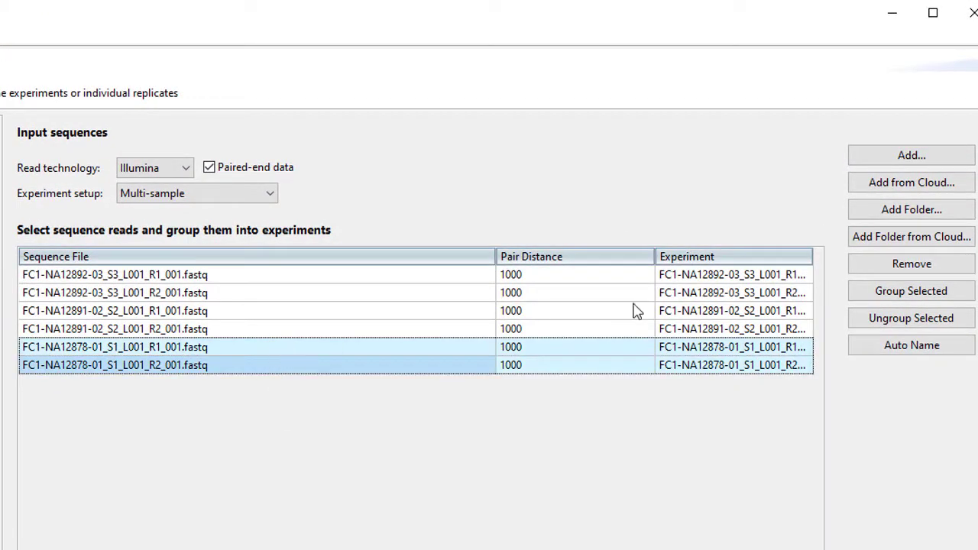
click(881, 301)
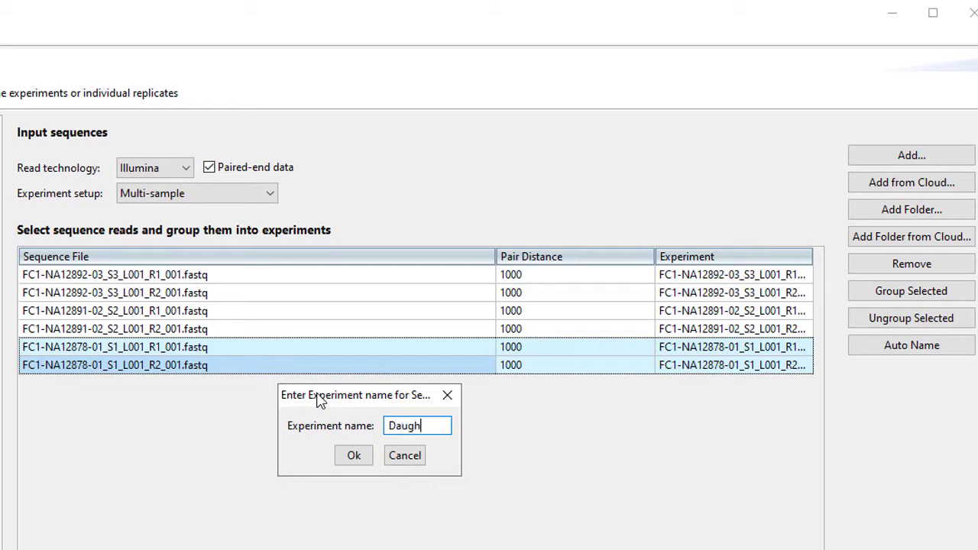
click(354, 455)
Step: Group the NA12891 R1 and R2 reads into the Father experiment
click(302, 310)
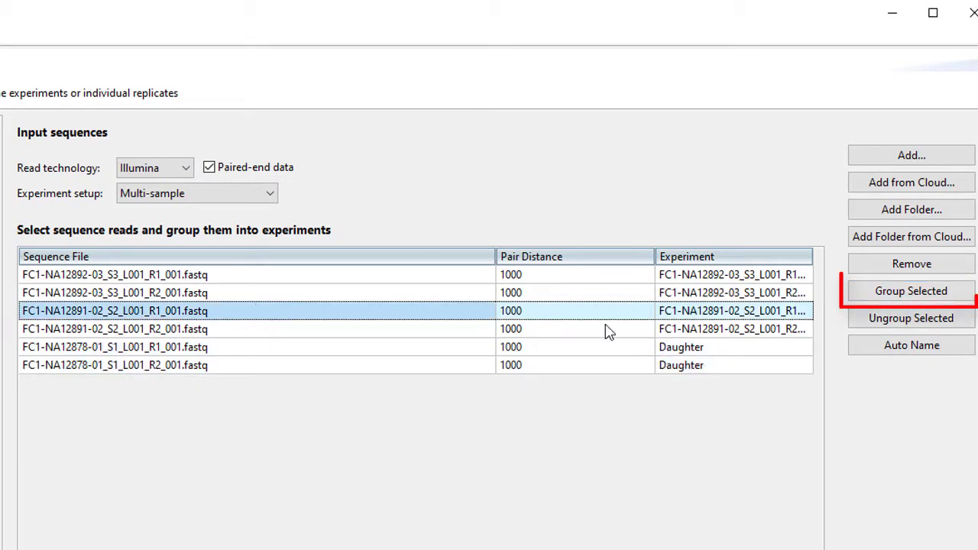
shift+click(556, 330)
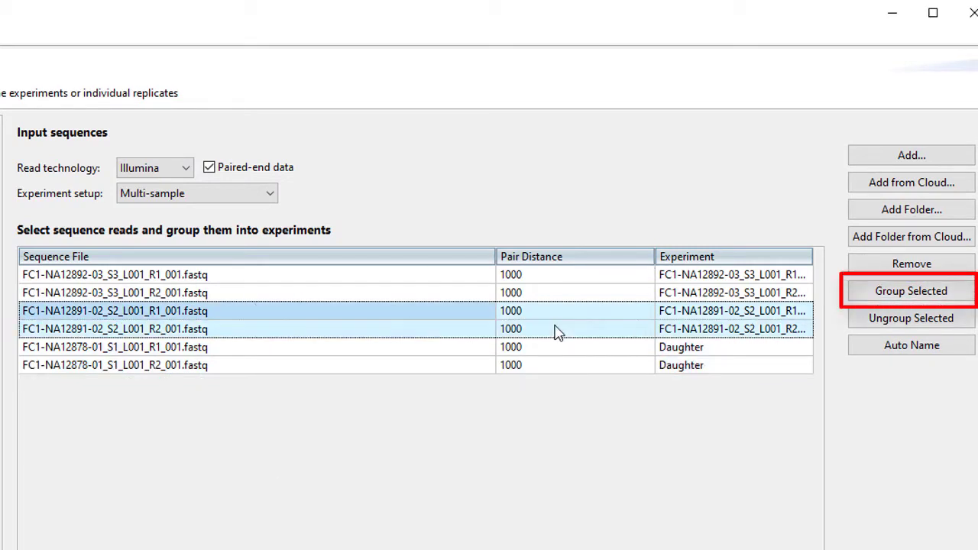
click(896, 297)
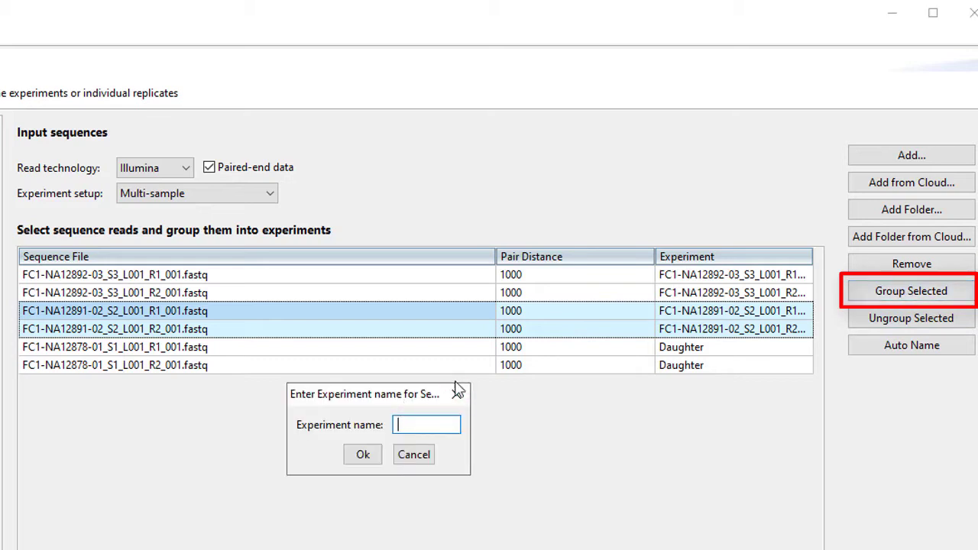
click(363, 455)
Step: Group the NA12892 R1 and R2 reads into the Mother experiment
click(296, 291)
shift+click(300, 277)
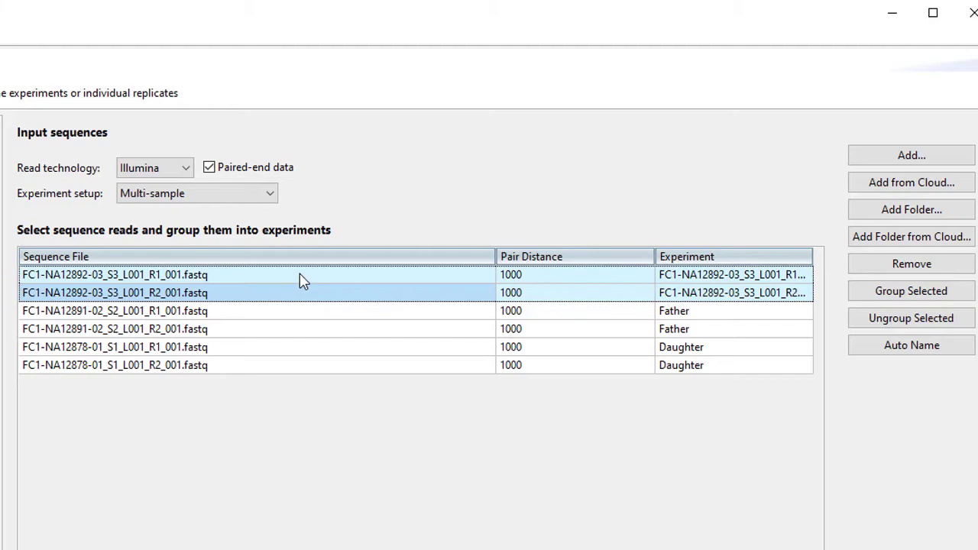
click(913, 298)
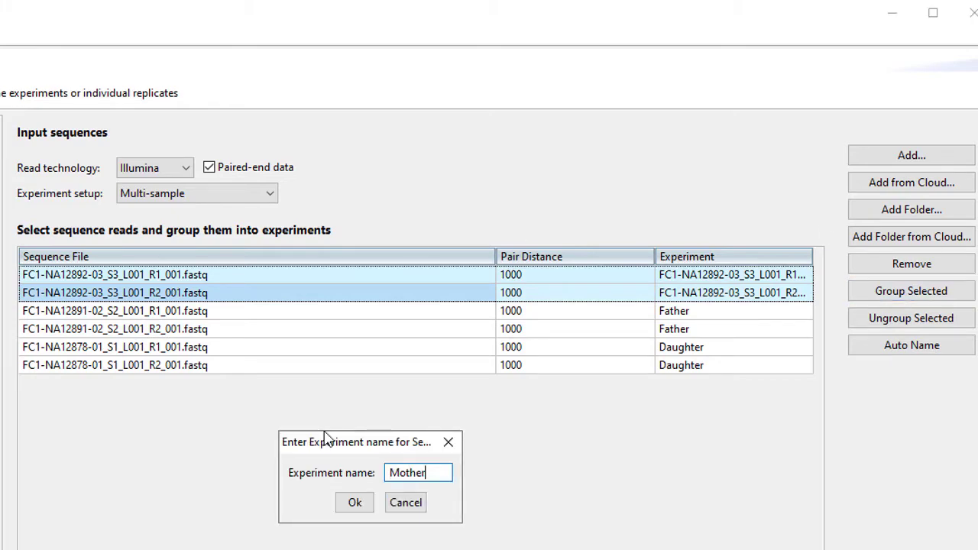
click(355, 500)
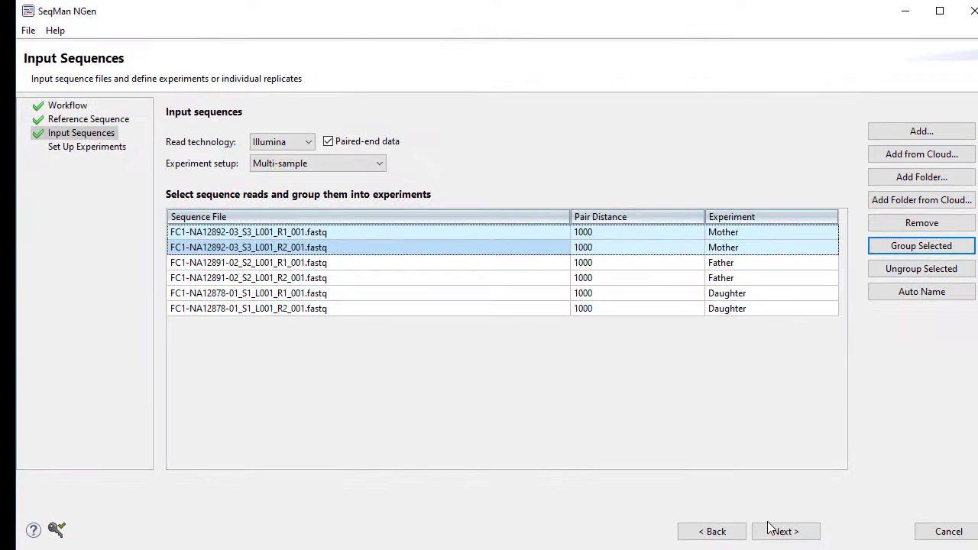
click(772, 531)
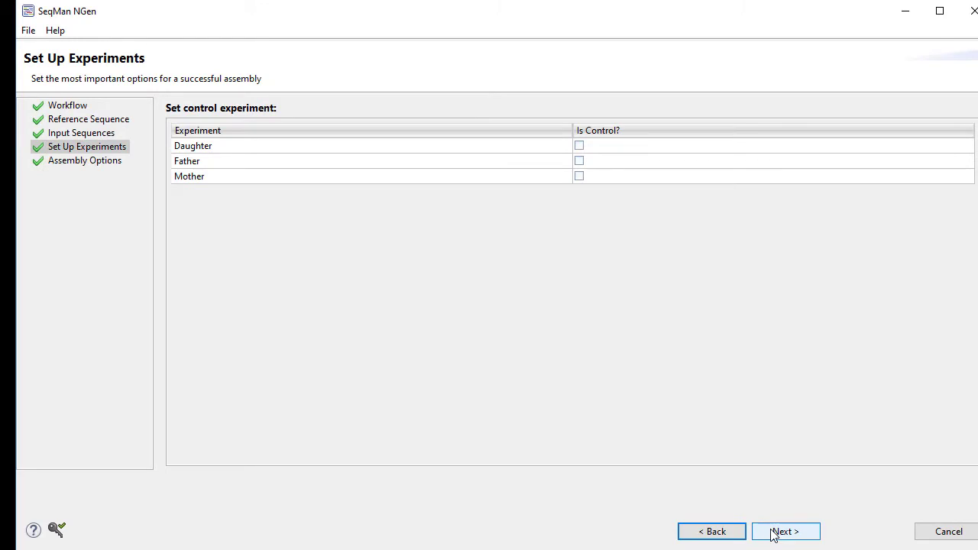
Step: Keep default experiment and assembly settings, then import the Variant Annotation Database and detect CNVs
click(771, 531)
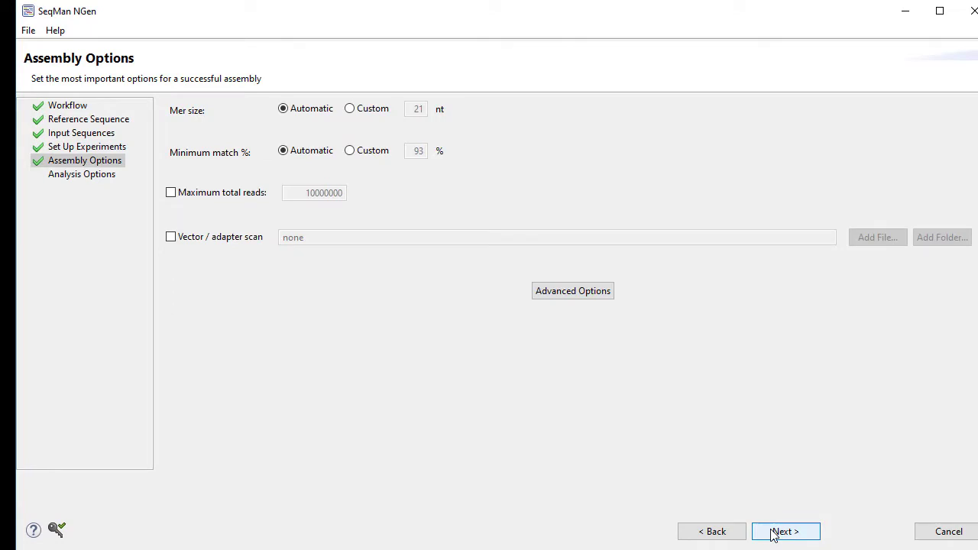
click(772, 532)
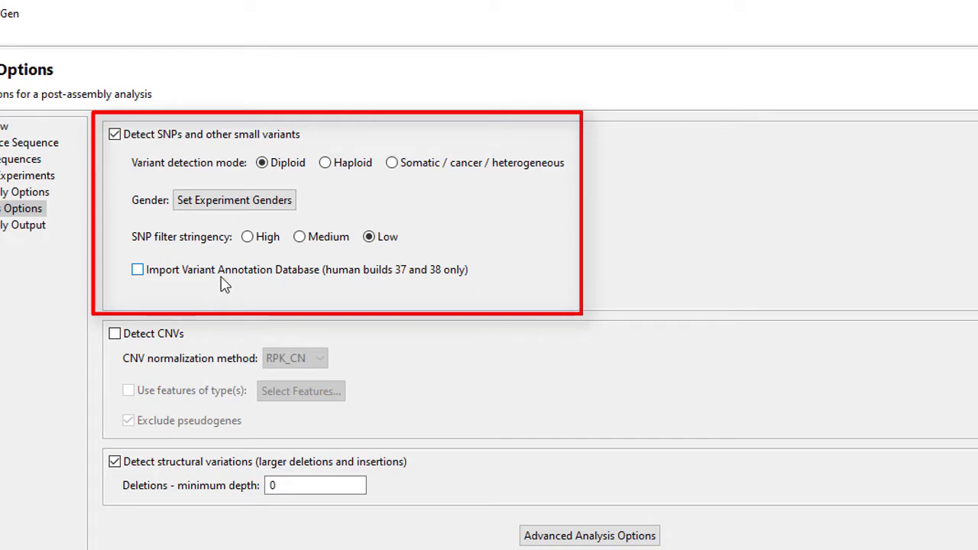
click(136, 270)
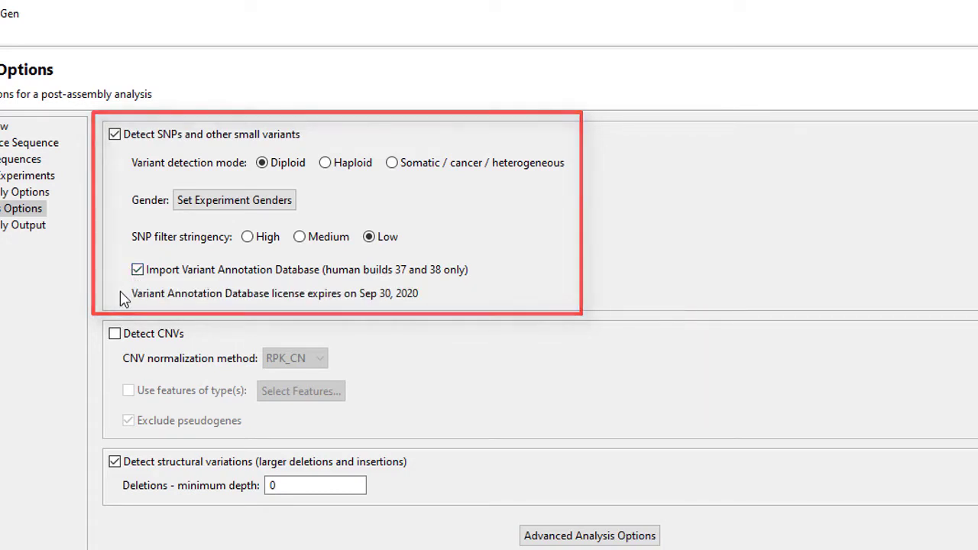
click(115, 334)
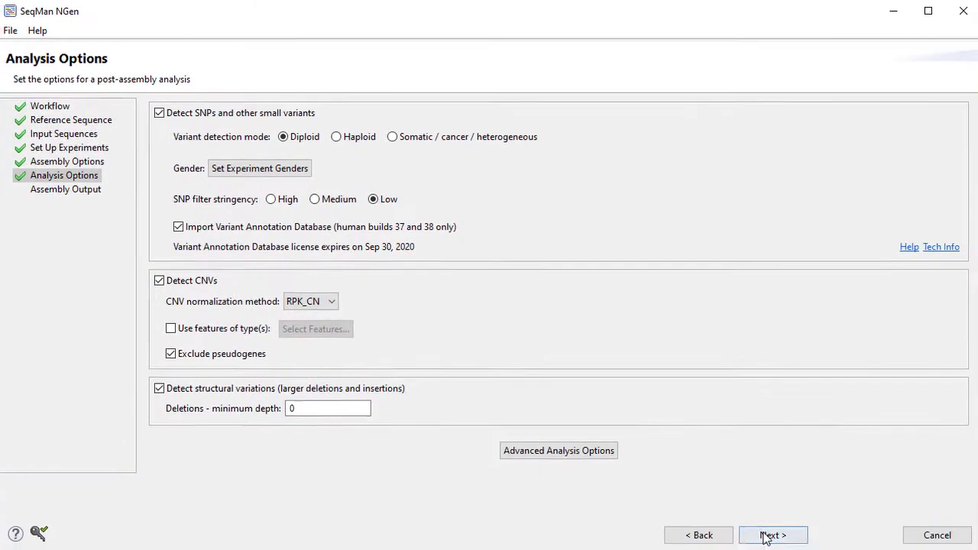
Step: Name the project CEPHTrioDemo, choose its project folder, and advance to Run Assembly Project
click(770, 534)
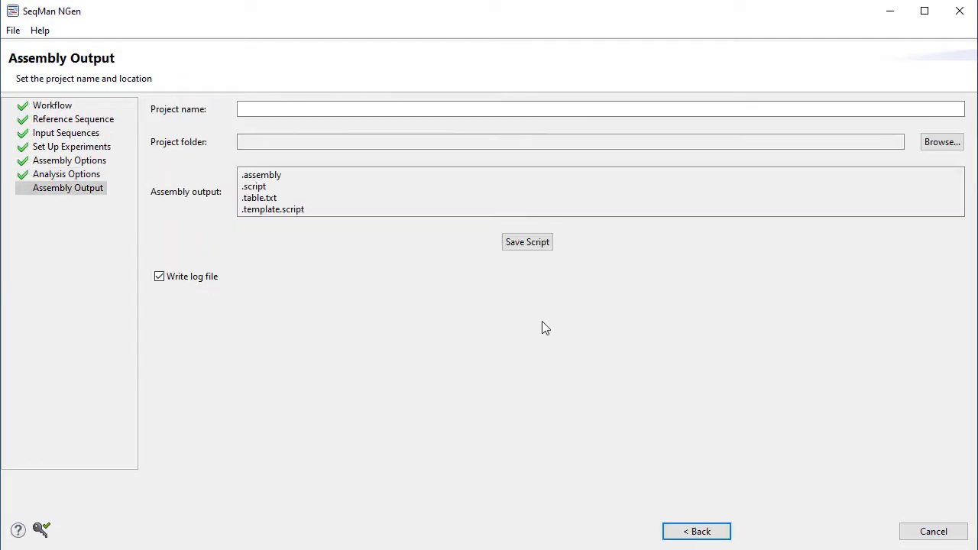
click(321, 109)
text(CEPHTrioDemo)
click(928, 145)
click(339, 378)
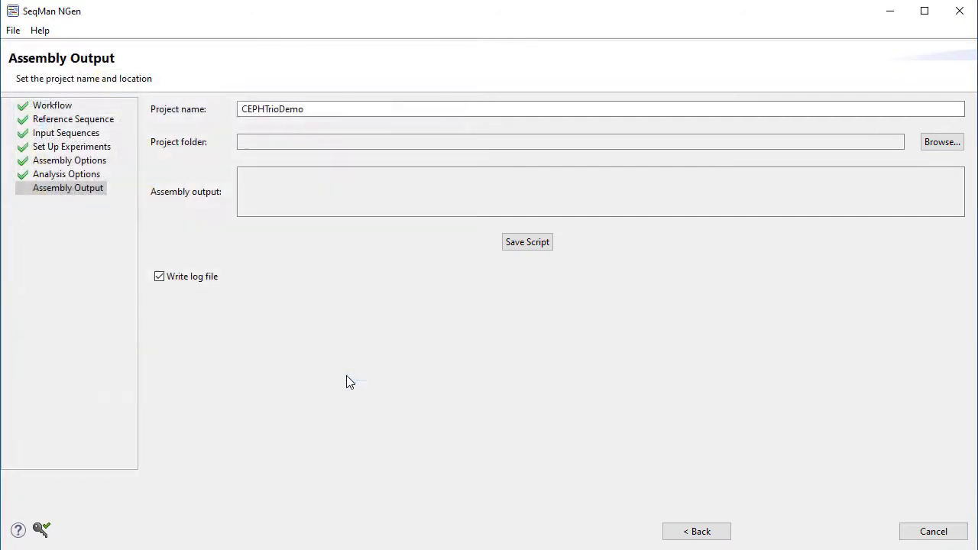
click(770, 532)
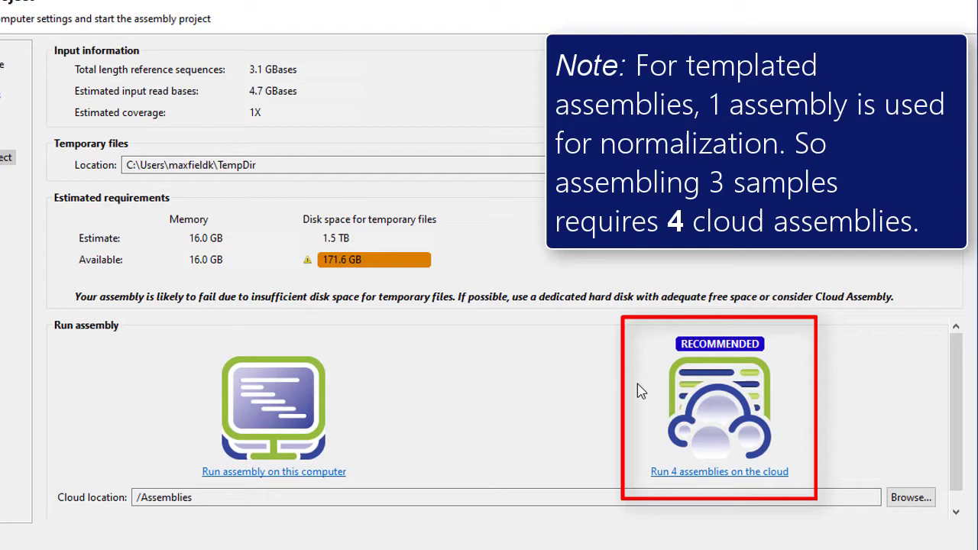
Step: Run the four assemblies on the cloud, then pick Daughter.assembly to open
click(703, 477)
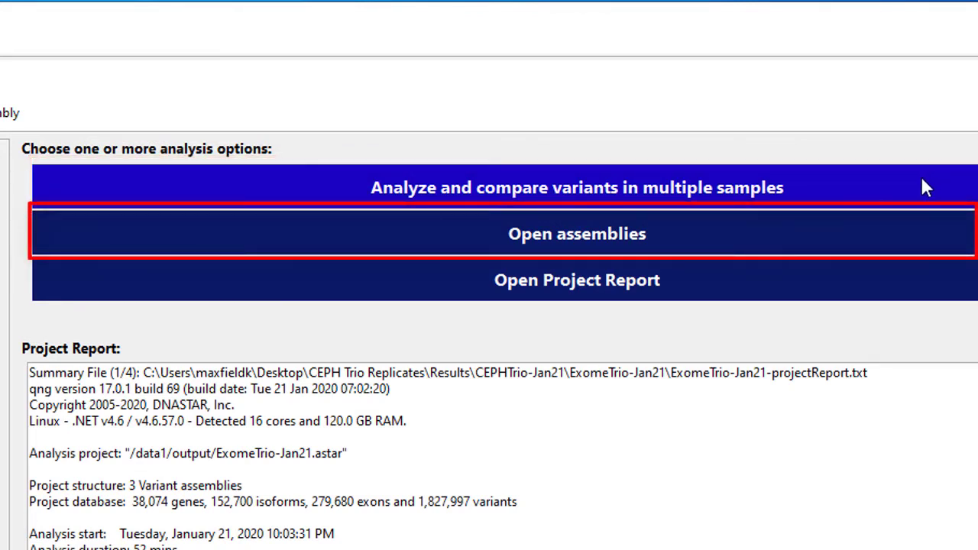
click(919, 227)
click(602, 370)
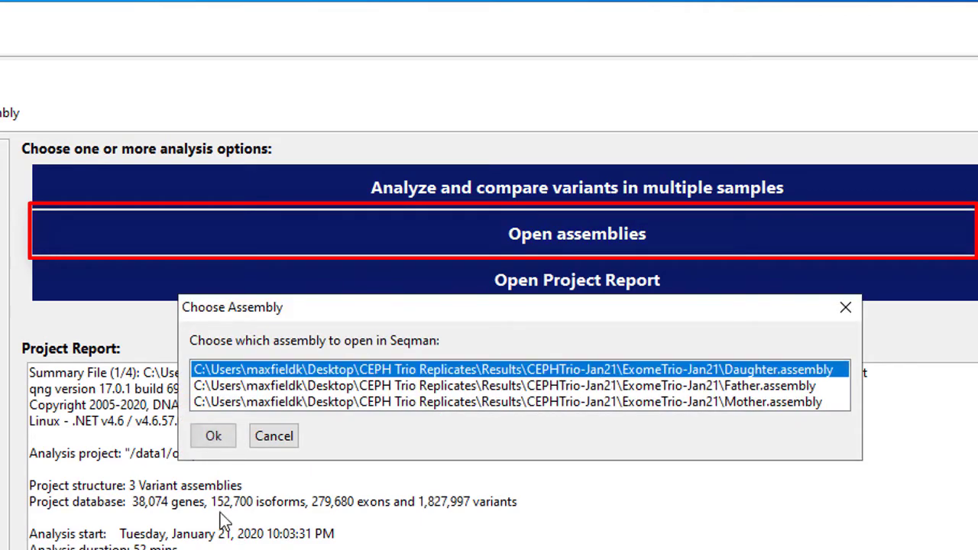
Step: Open the Daughter NC_000001.11 alignment, zoom out, and show reference feature annotations
click(224, 442)
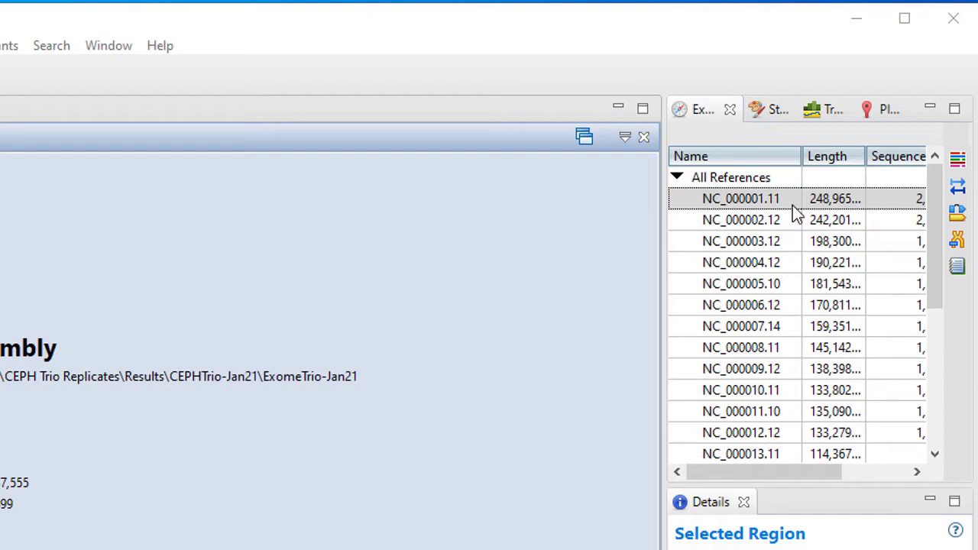
double_click(792, 200)
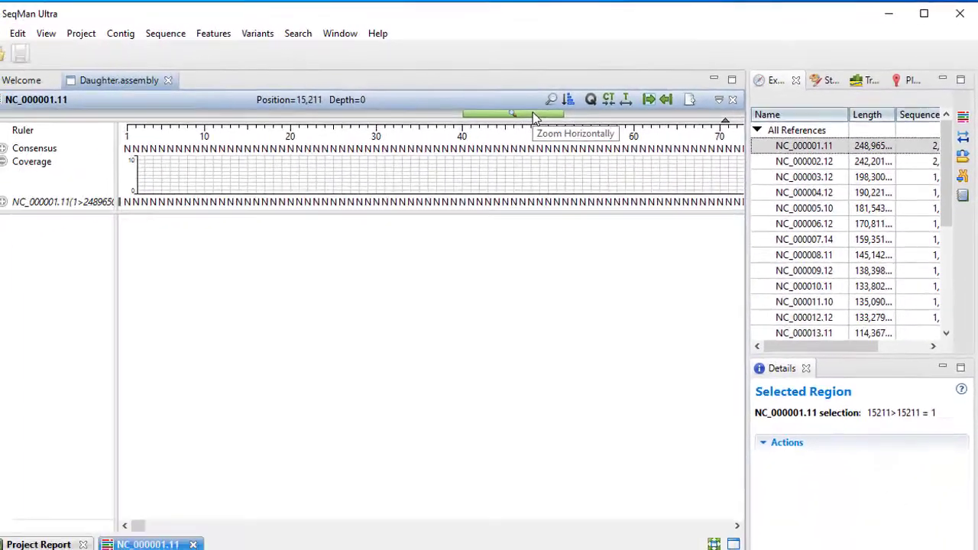
drag(373, 160, 294, 163)
drag(487, 114, 373, 113)
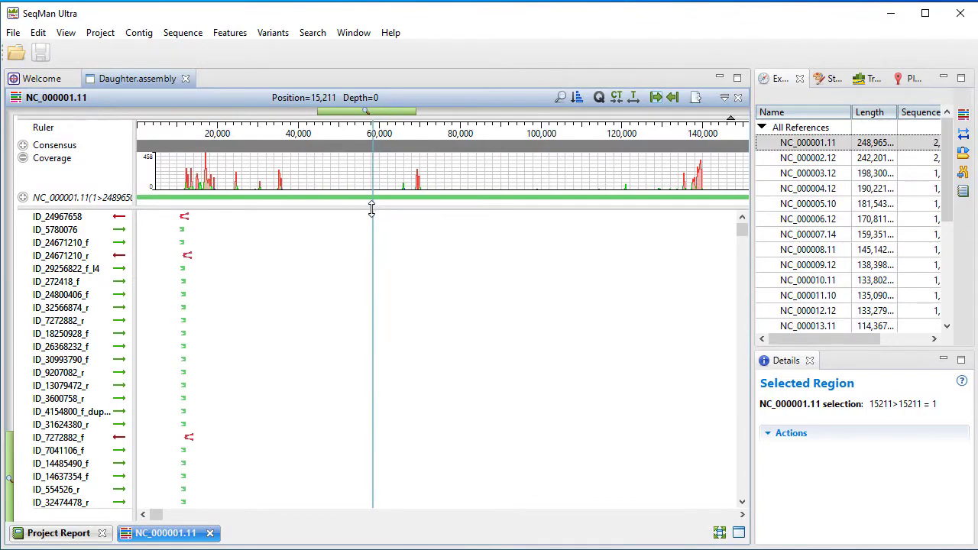
drag(360, 256, 323, 263)
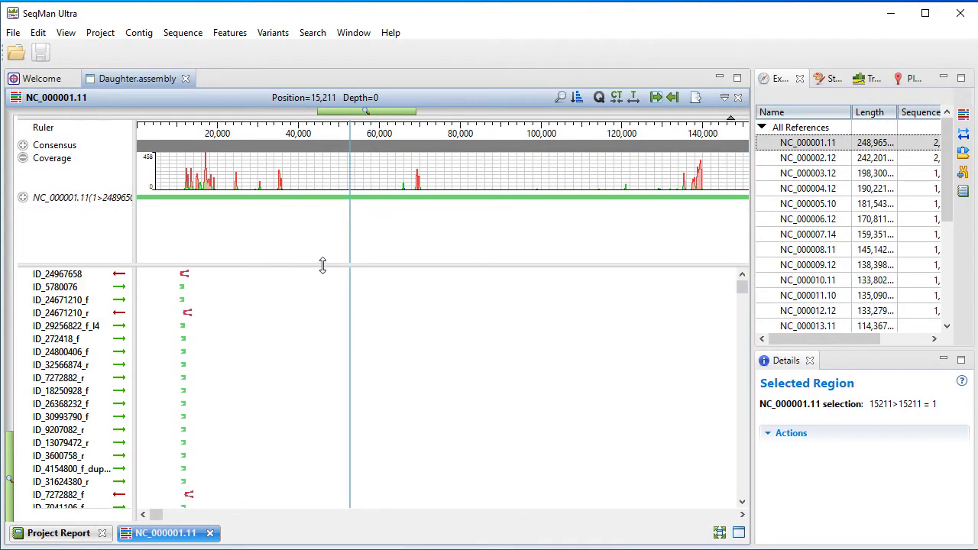
click(23, 198)
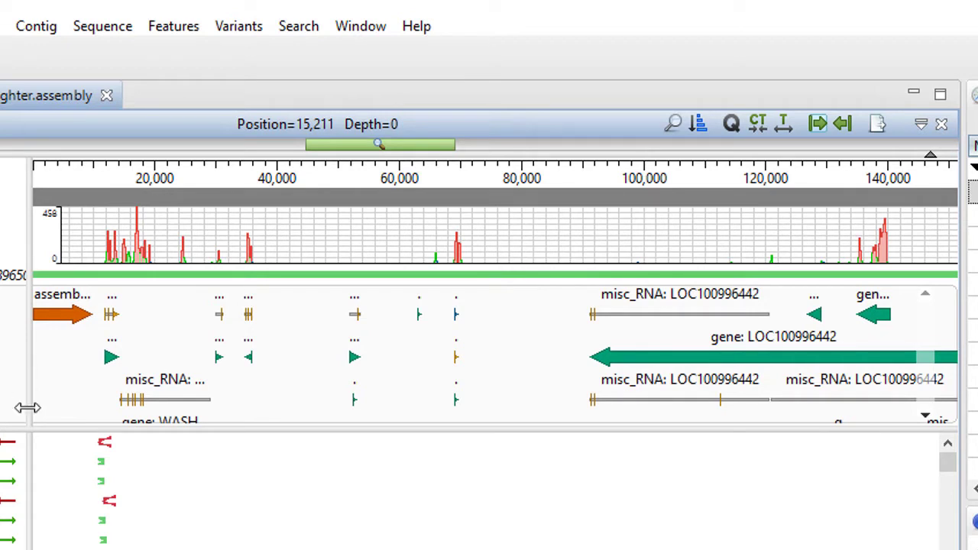
Step: Select the 136,837–139,483 coverage-peak region and zoom in to base-level reads
drag(869, 229, 885, 229)
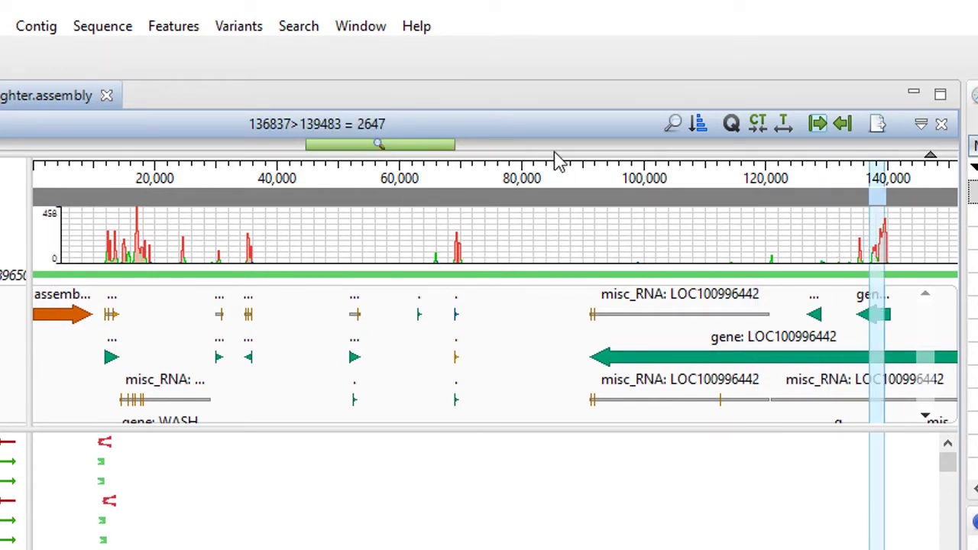
drag(557, 152, 814, 198)
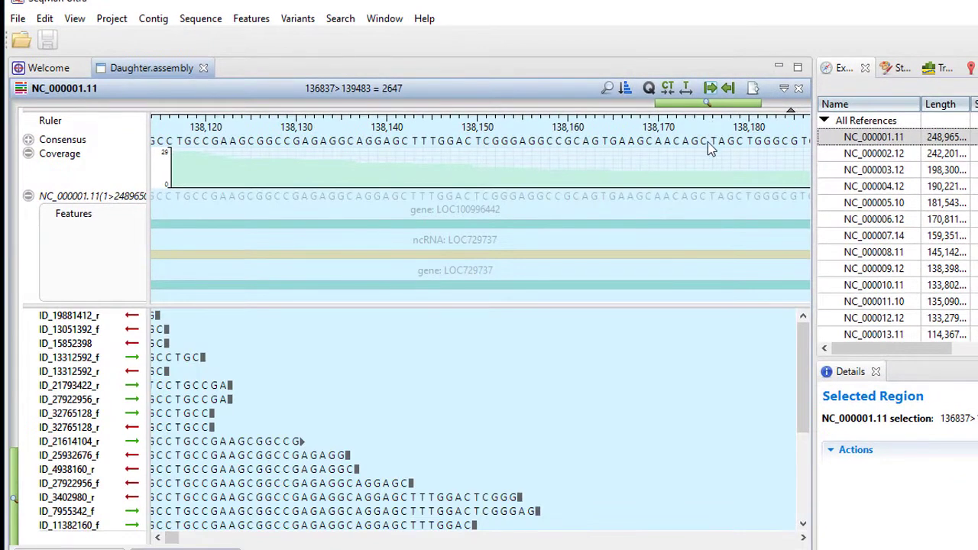
click(756, 378)
scroll(756, 374, down, 2)
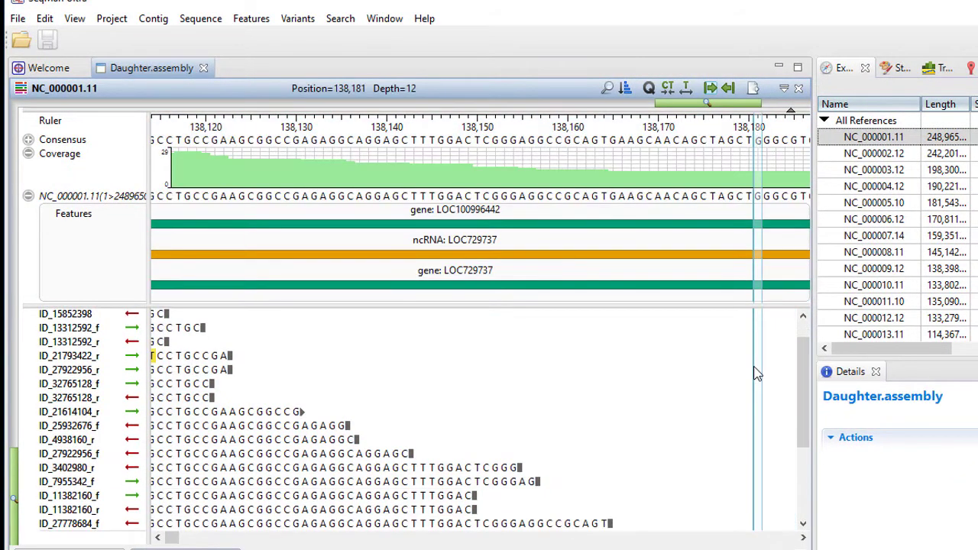
scroll(756, 375, down, 4)
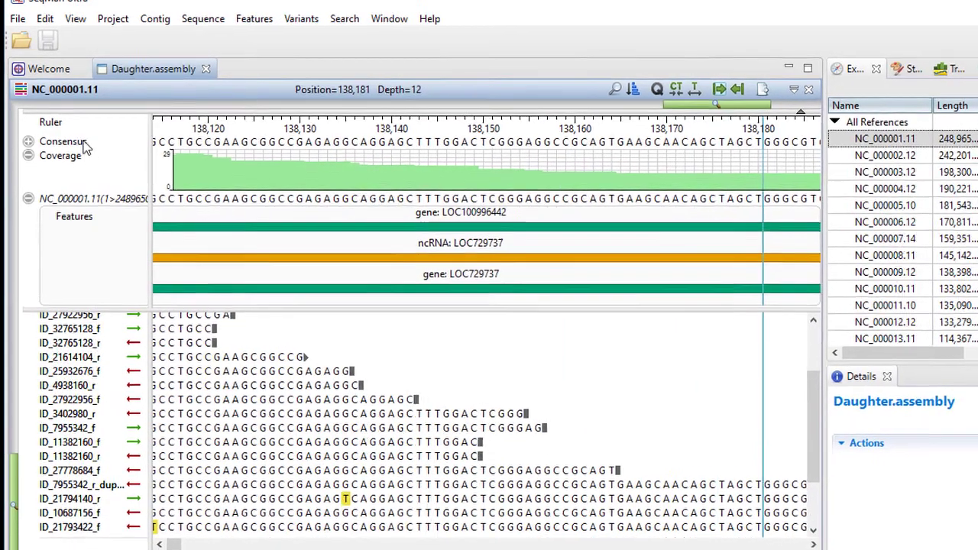
Step: Set the alignment search bar to find by Variant
click(615, 90)
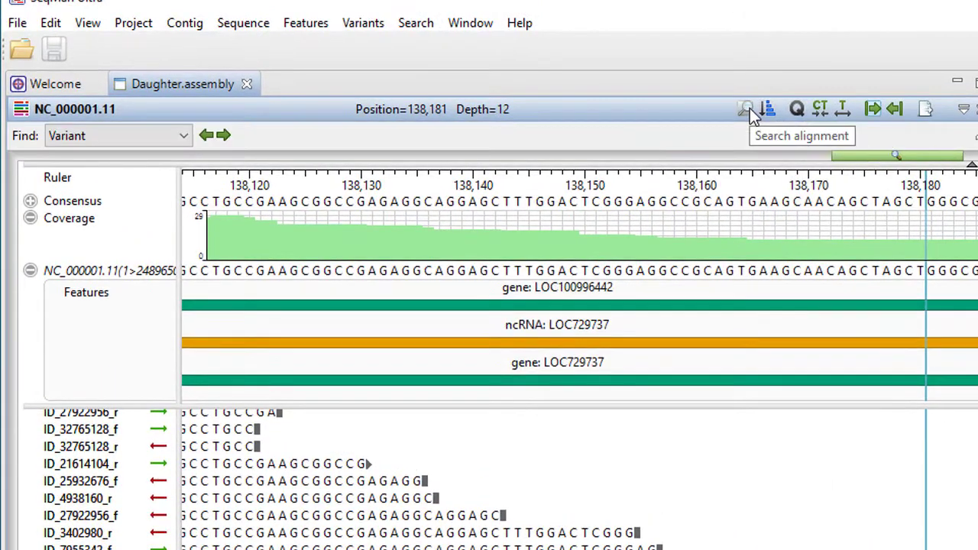
click(183, 138)
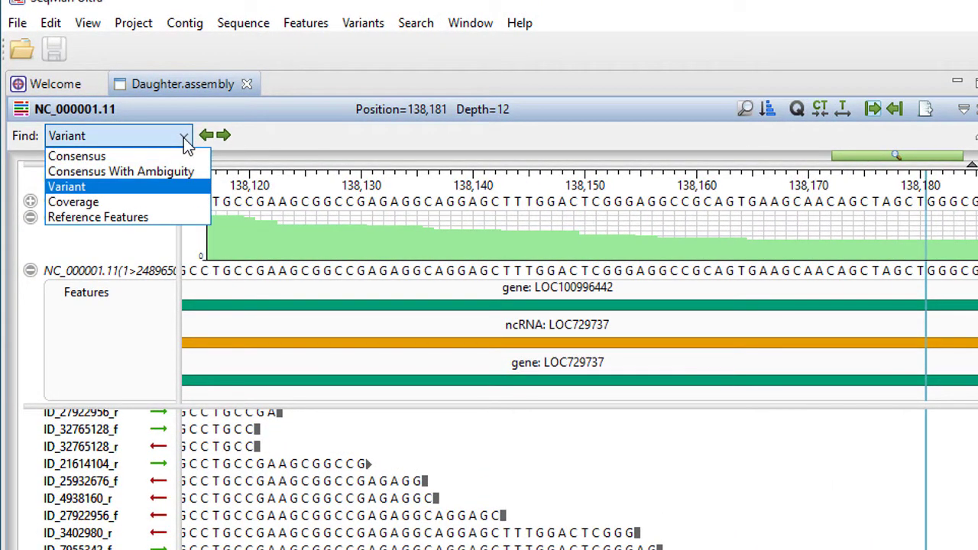
click(162, 189)
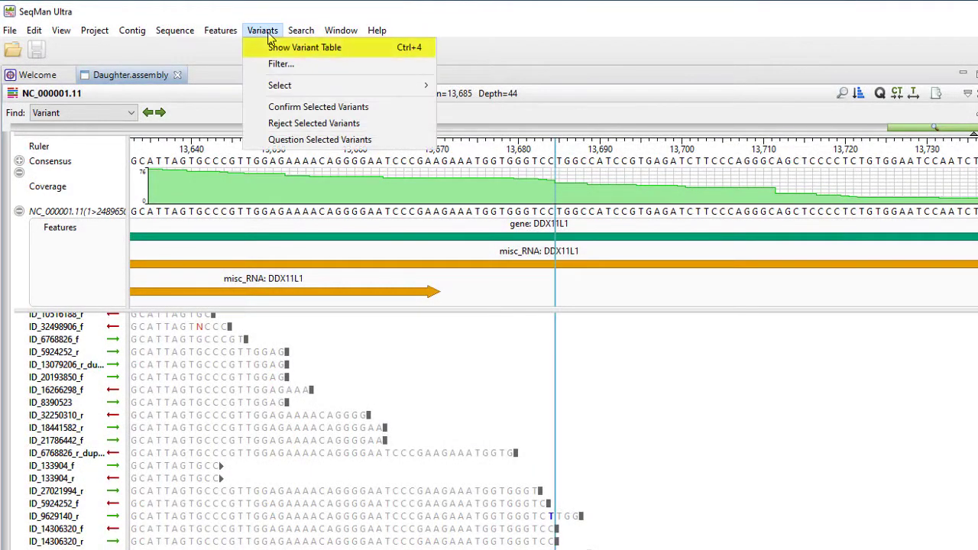
Step: Show the variant table and step through the PERM1 and following synonymous variants
click(258, 49)
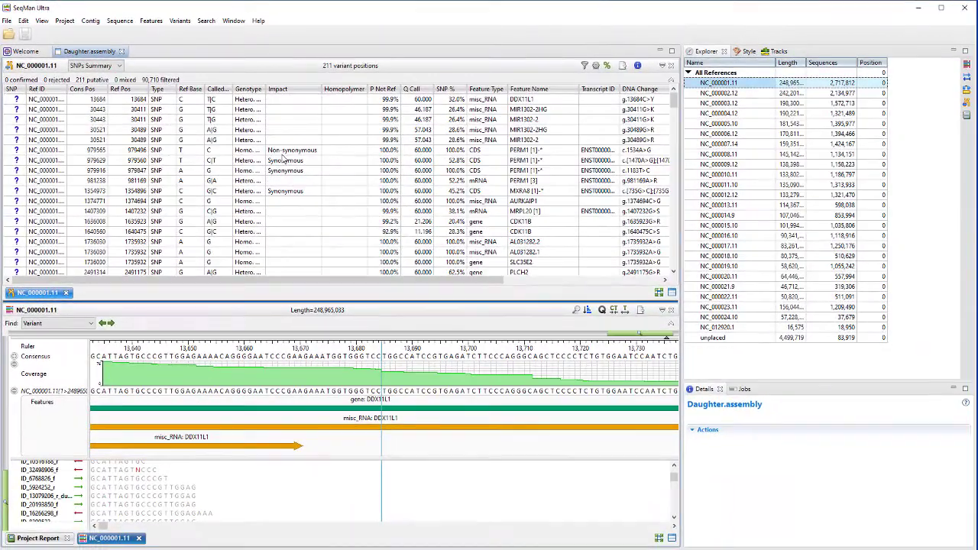
click(319, 169)
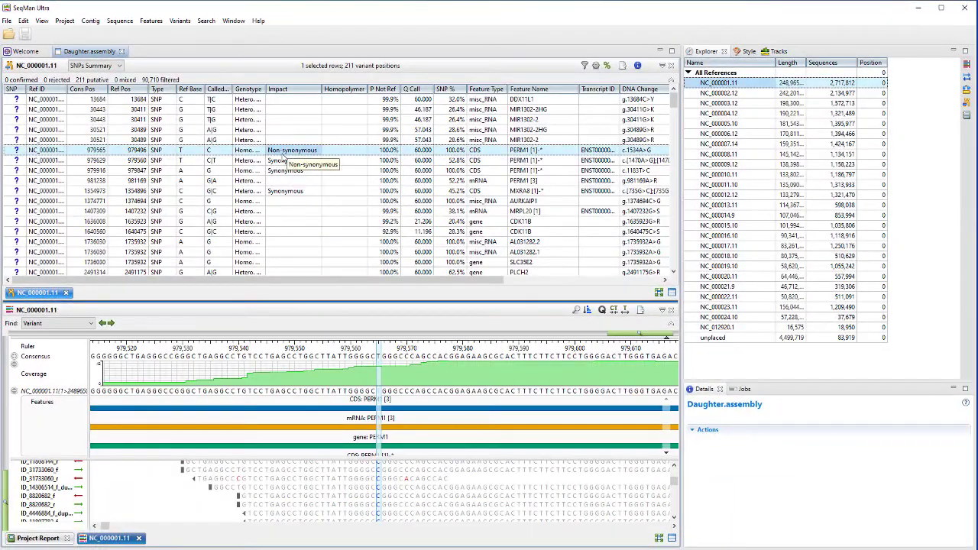
click(283, 161)
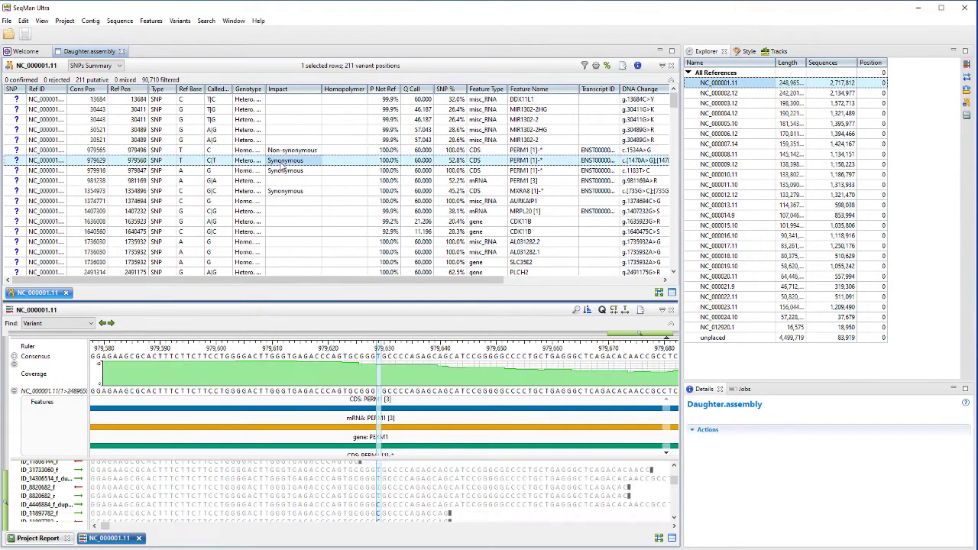
click(279, 173)
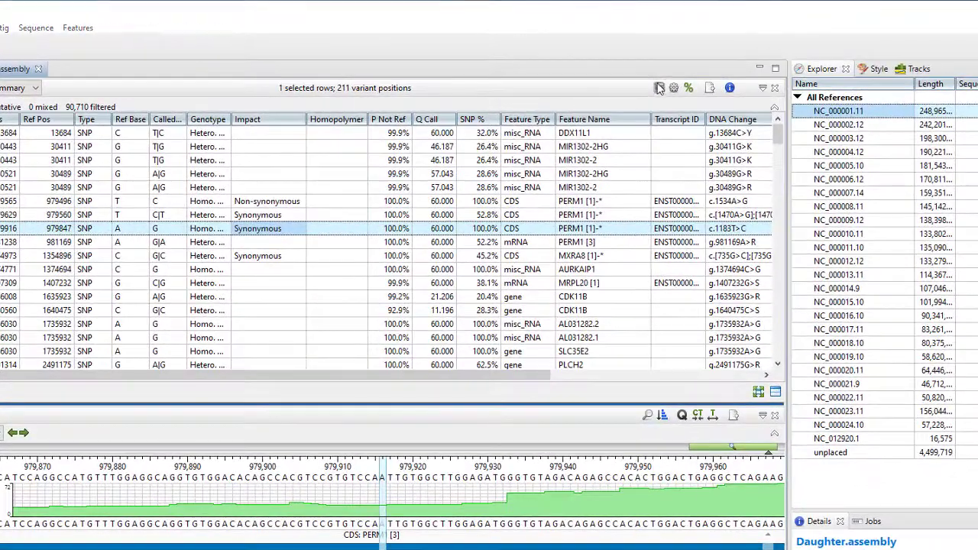
Step: Filter the variant table to exclude synonymous variants, leaving 39 positions
click(658, 88)
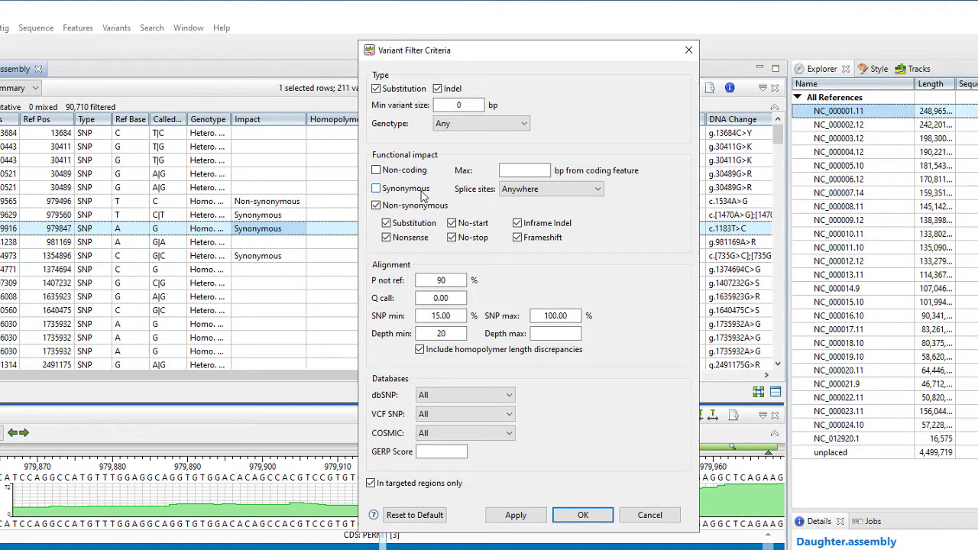
click(515, 515)
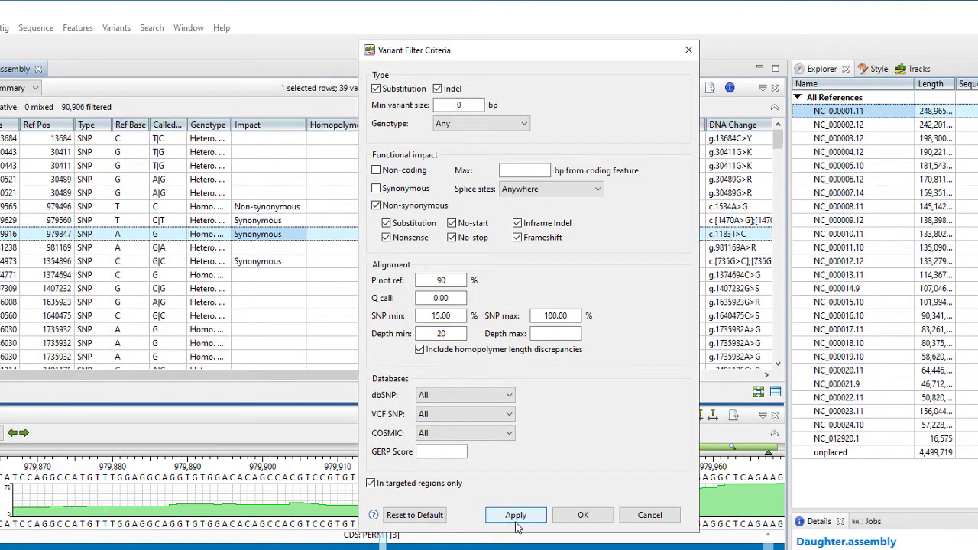
click(585, 516)
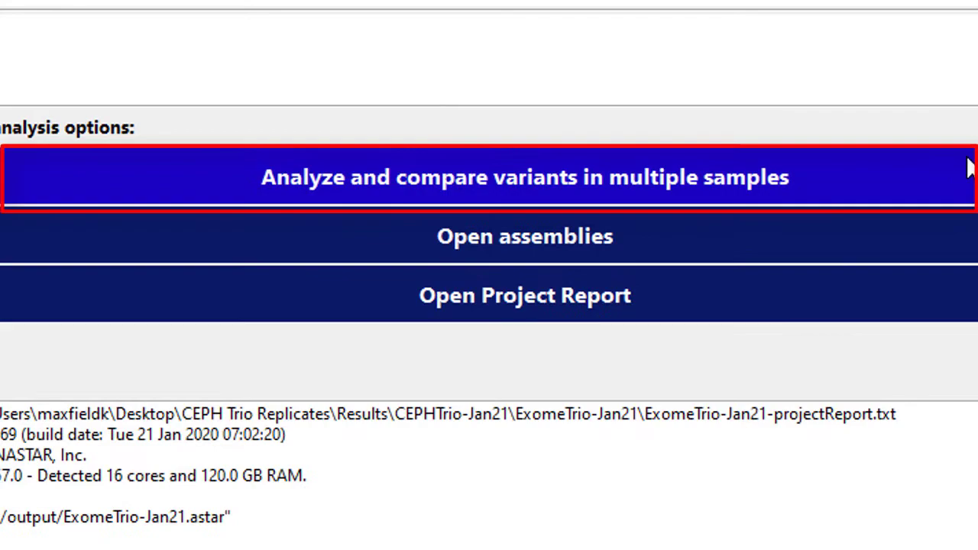
Step: Launch ArrayStar to analyze and compare the trio's variants across samples
click(968, 170)
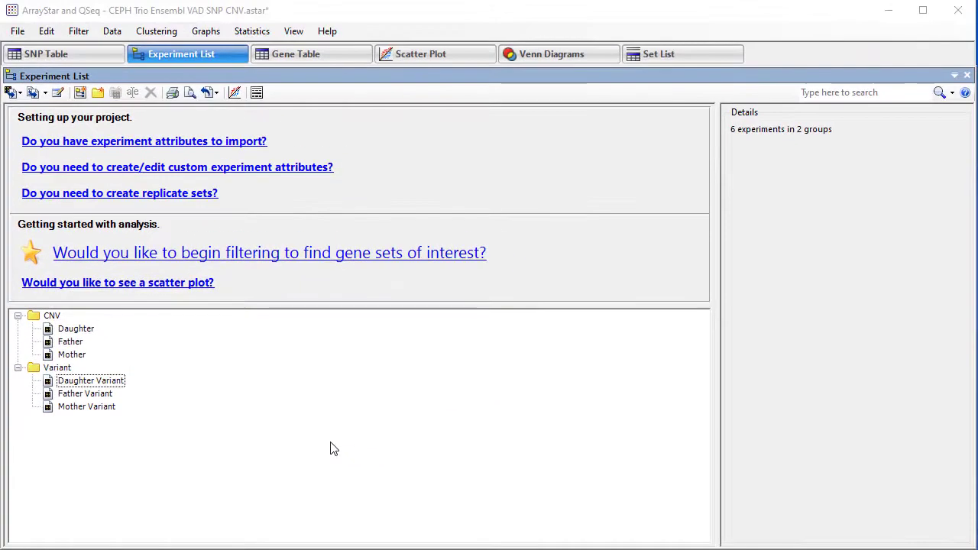
Step: Switch from the Gene Table to the SNP Table listing 30 trio variants
click(330, 59)
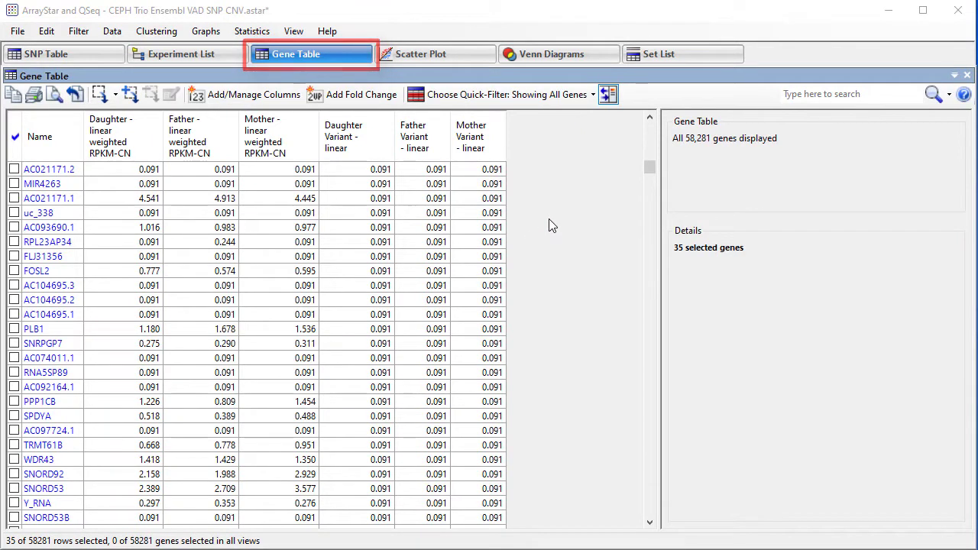
click(84, 58)
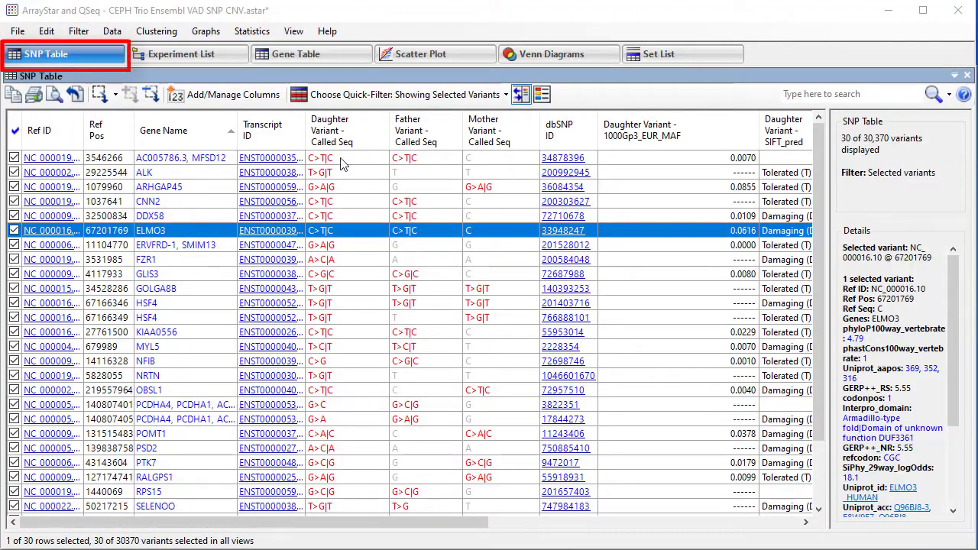
mouse_move(356, 165)
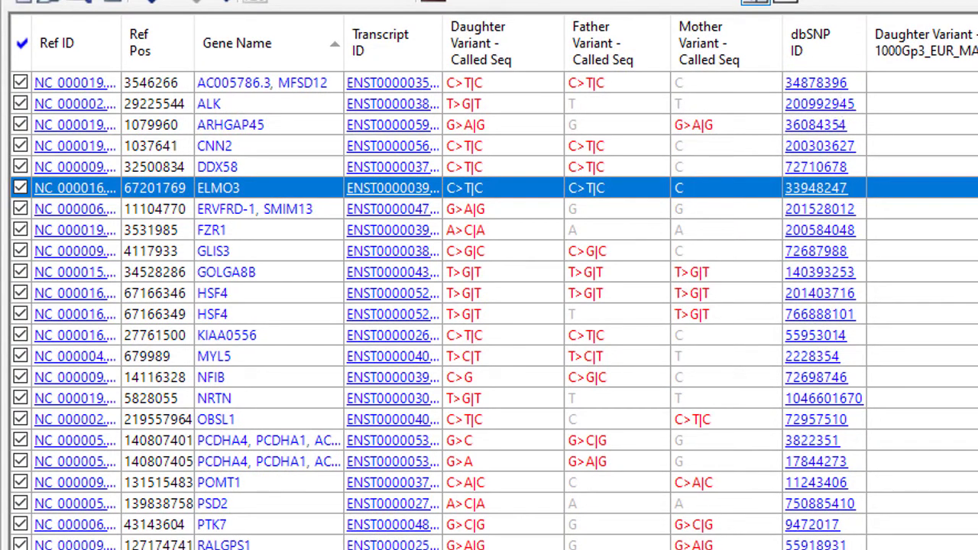
scroll(504, 305, right, 5)
scroll(489, 305, right, 5)
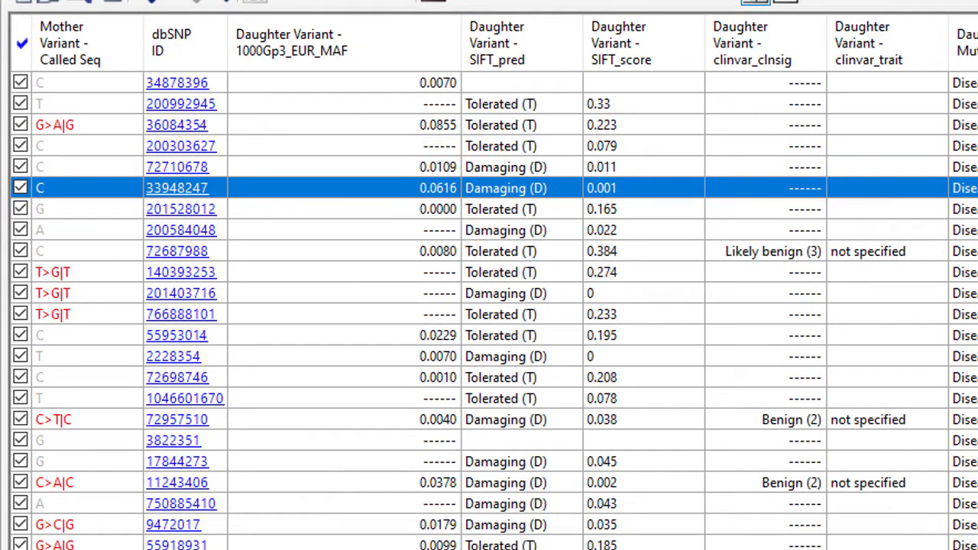
scroll(350, 317, left, 6)
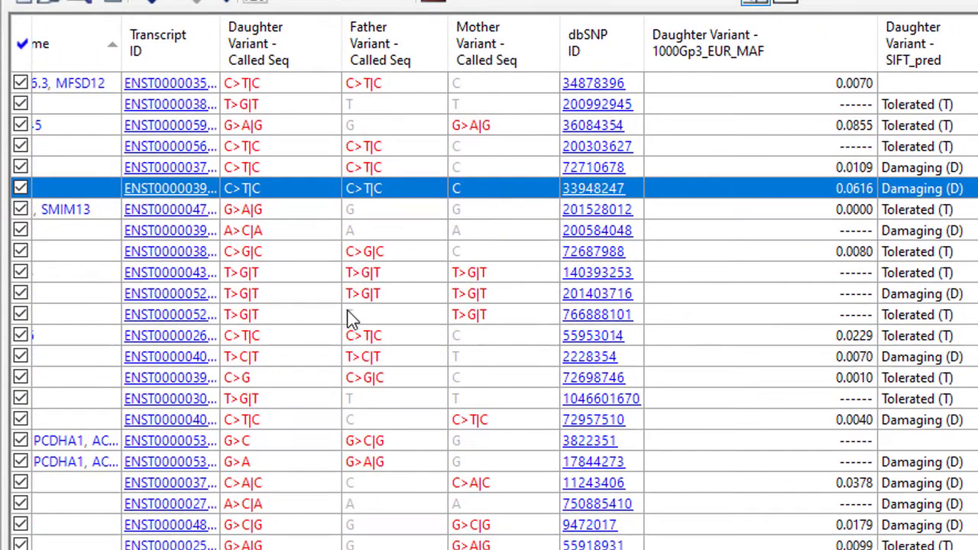
mouse_move(351, 327)
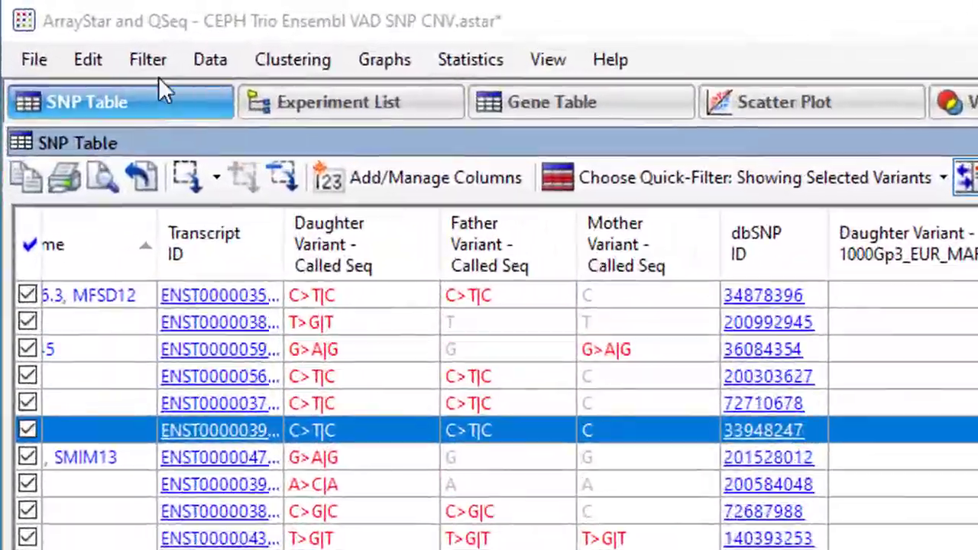
Step: Start a Filter All filter requiring SNPs in exactly 1 experiment
click(80, 32)
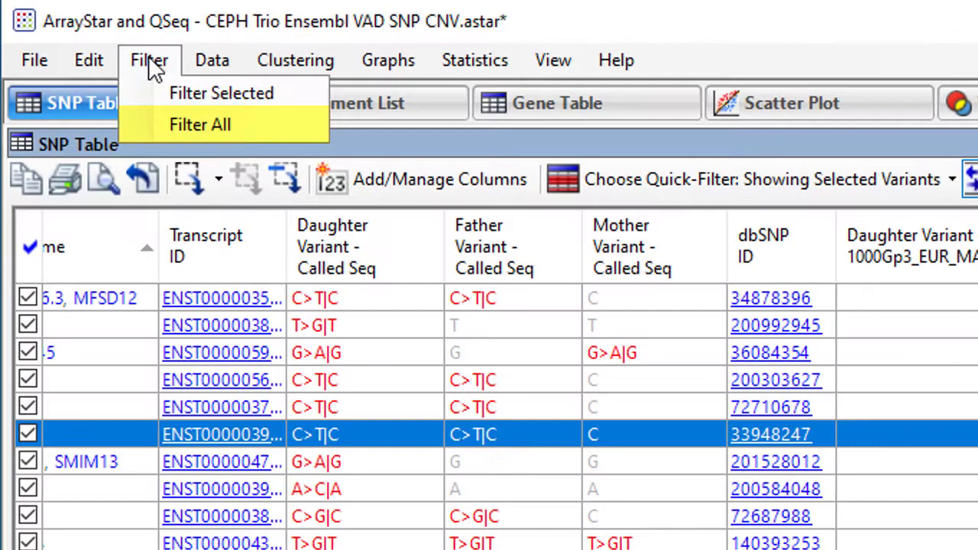
click(174, 127)
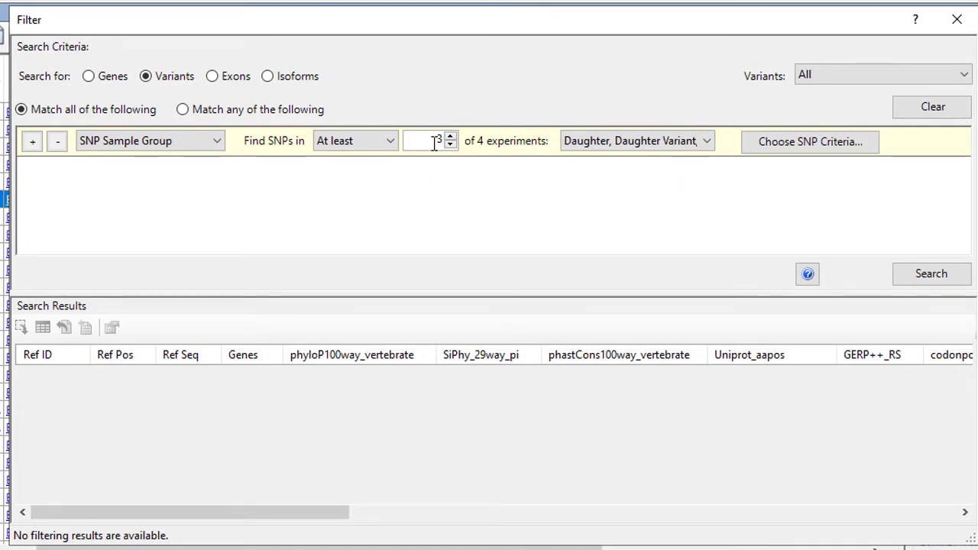
click(394, 144)
click(378, 182)
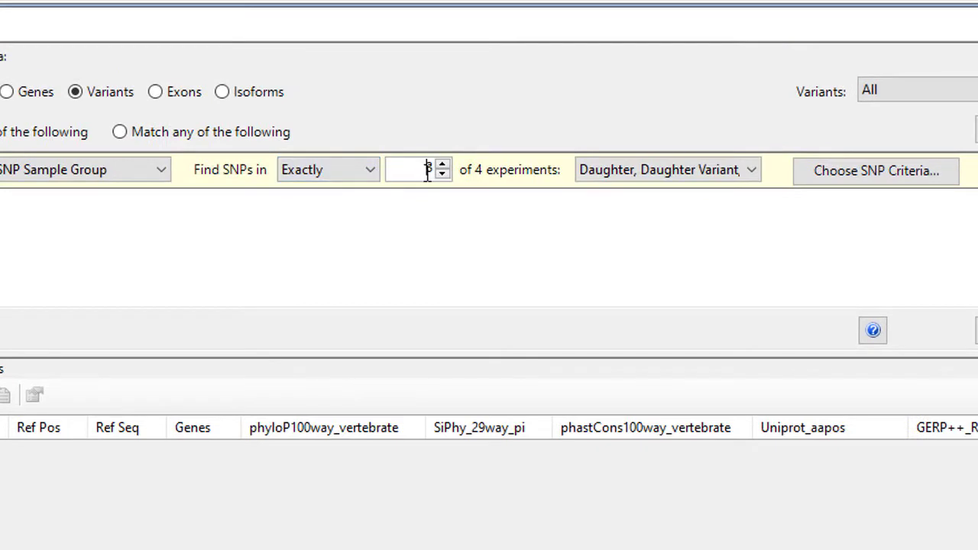
drag(428, 172, 441, 171)
text(1)
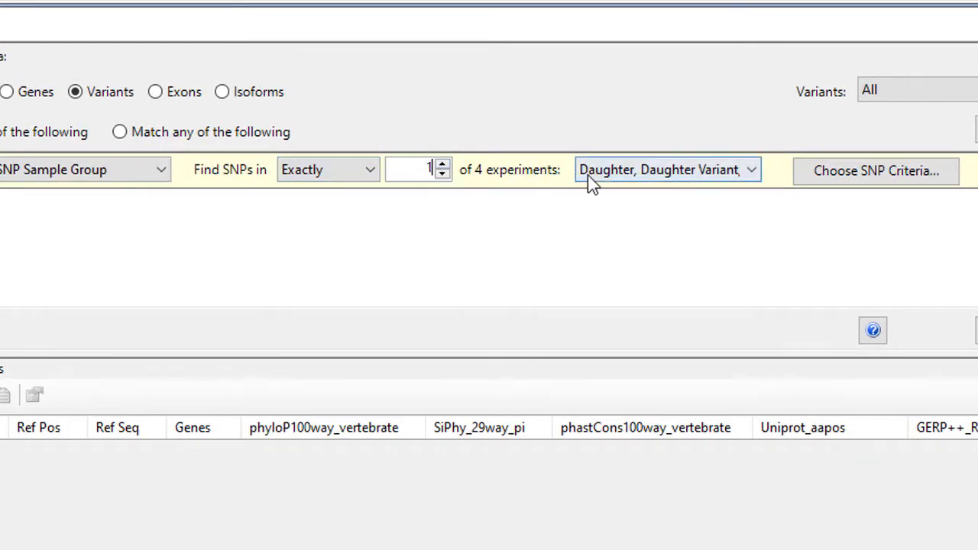
Step: Restrict the filter to the Daughter Variant experiment and bring up SNP criteria
click(593, 180)
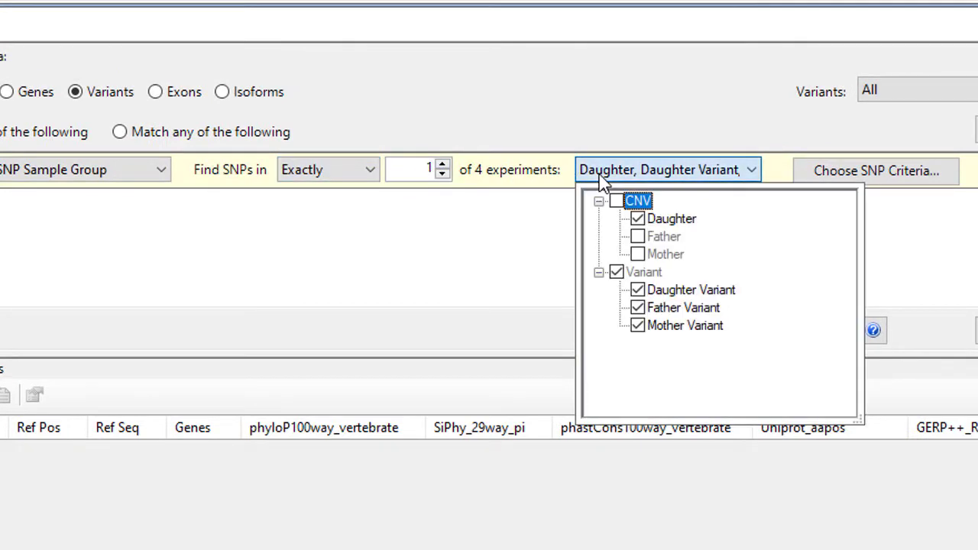
click(637, 222)
click(637, 309)
click(638, 326)
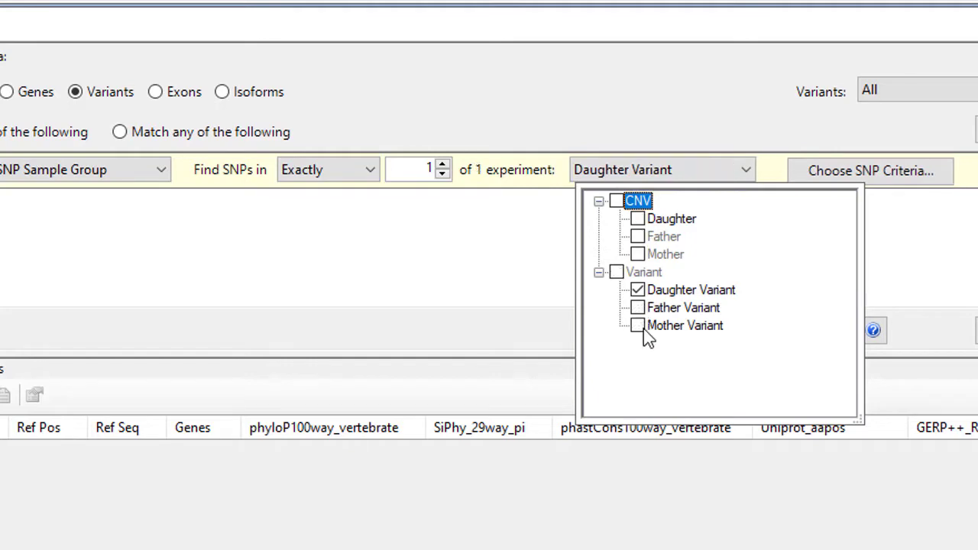
click(915, 263)
click(875, 177)
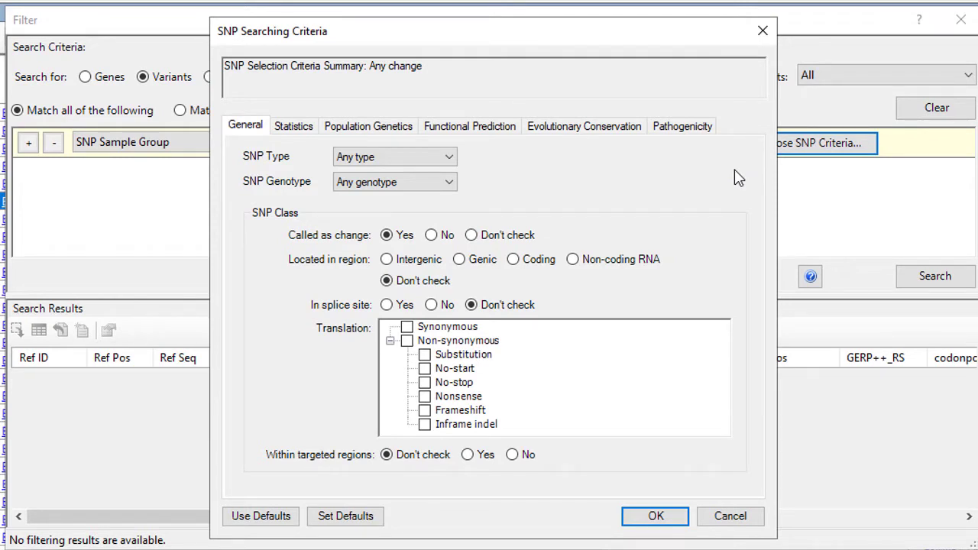
Step: Look through the Statistics, Population Genetics, Functional Prediction, Conservation and Pathogenicity criteria
click(302, 129)
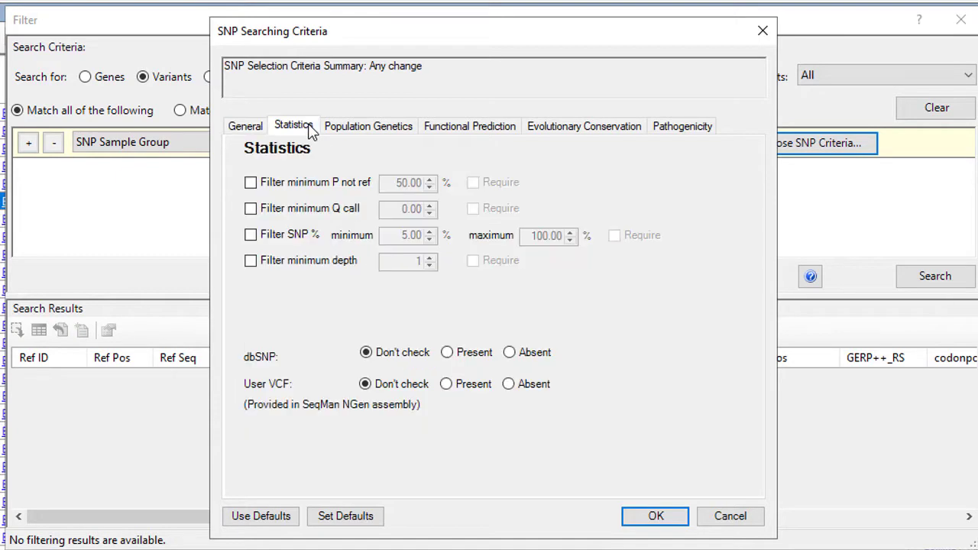
click(372, 128)
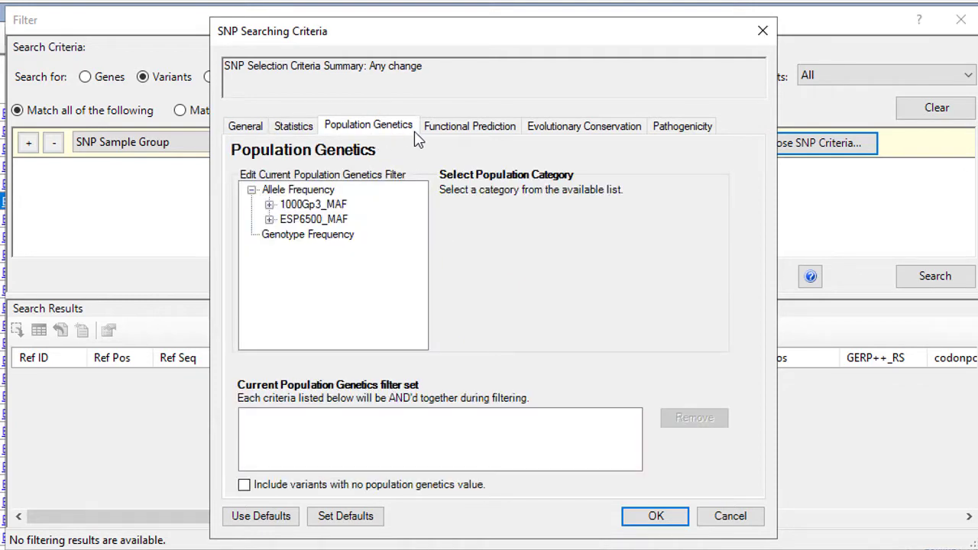
click(453, 130)
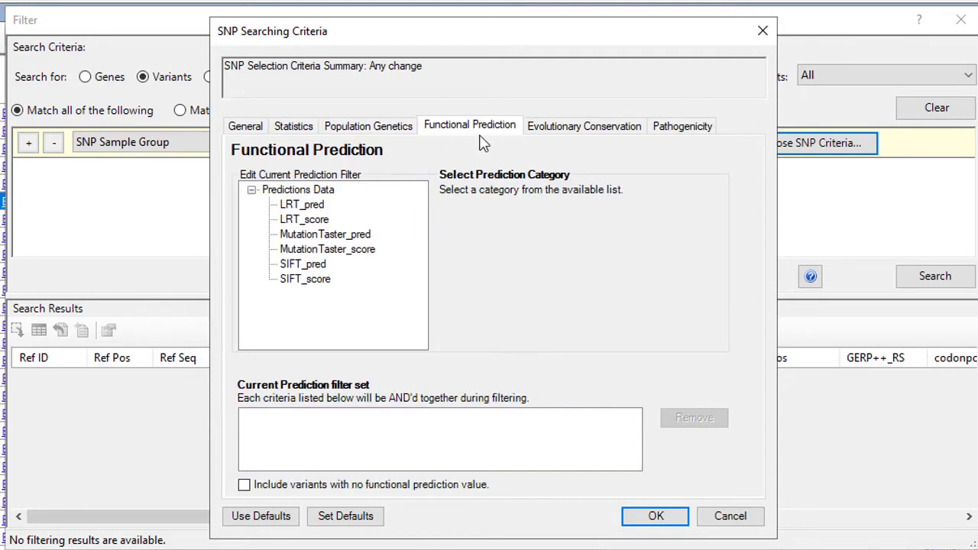
click(563, 132)
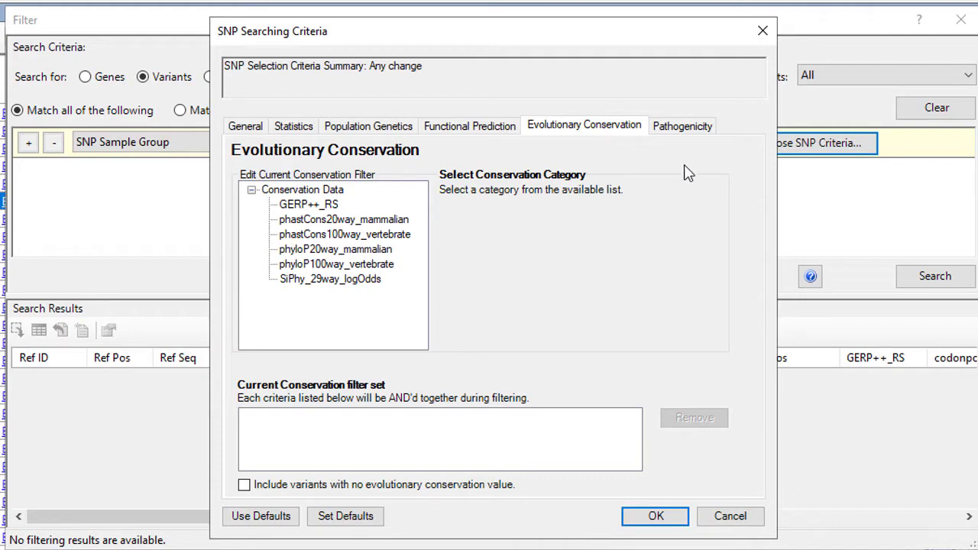
click(708, 129)
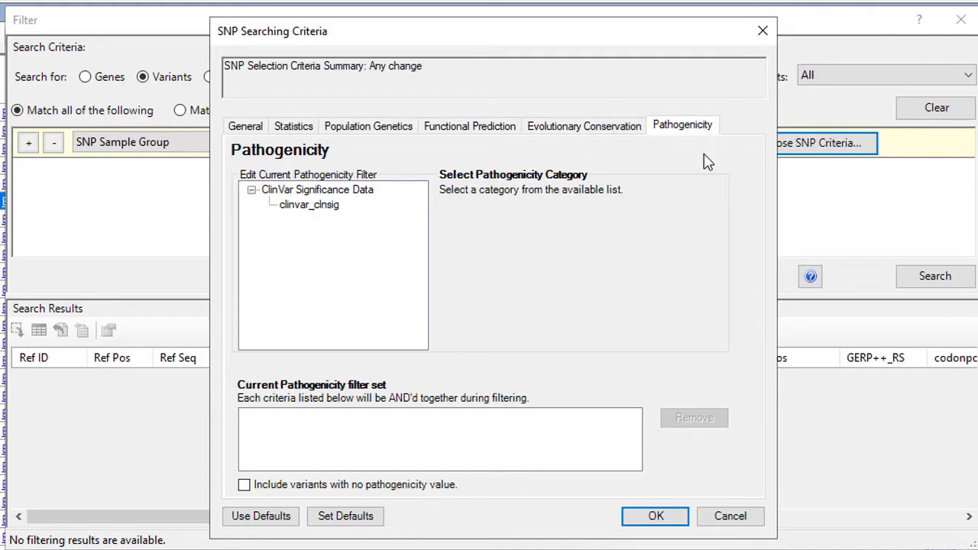
Step: Keep only non-synonymous variants and turn on a minimum depth filter of 20
click(238, 128)
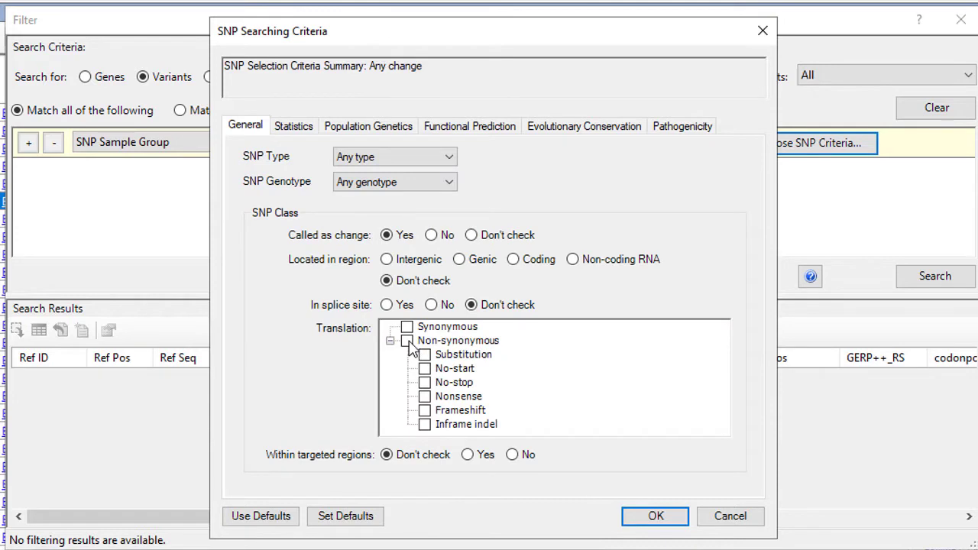
click(408, 343)
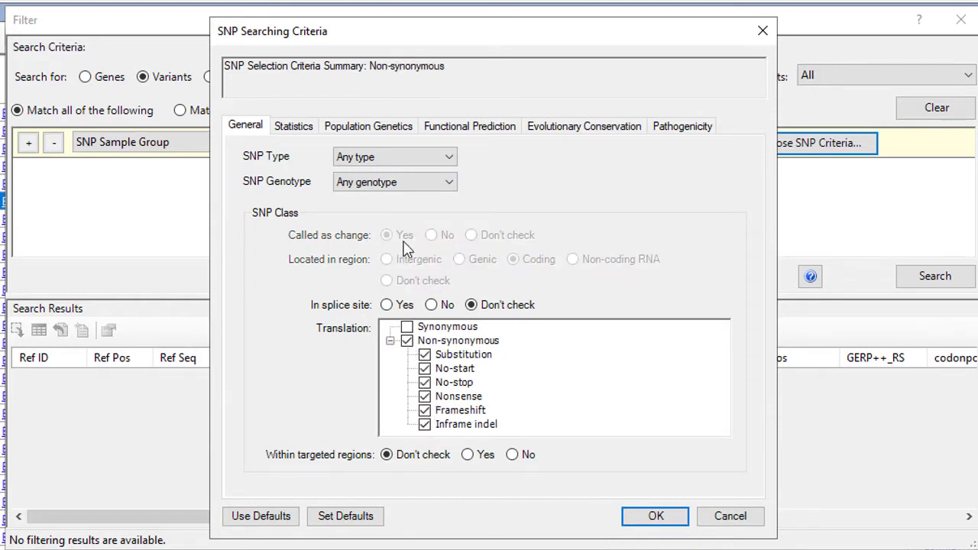
click(293, 126)
click(324, 261)
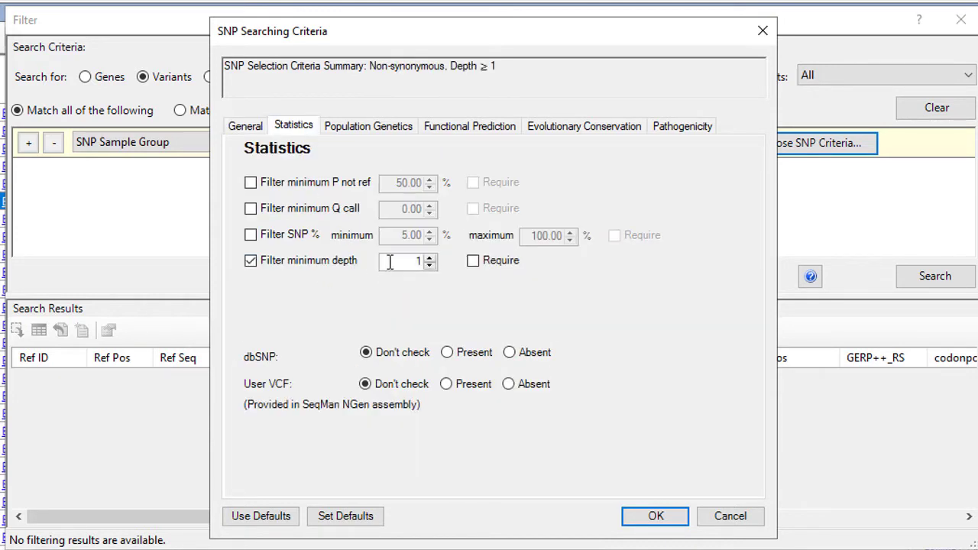
drag(390, 262, 450, 268)
Step: Add a SIFT_pred is Damaging (D) functional prediction filter and accept the SNP criteria
click(444, 134)
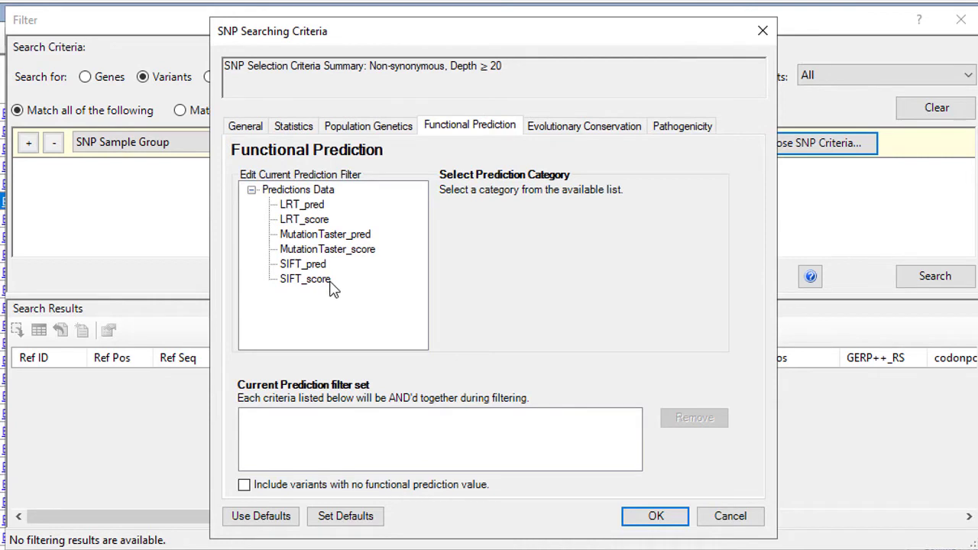
click(313, 264)
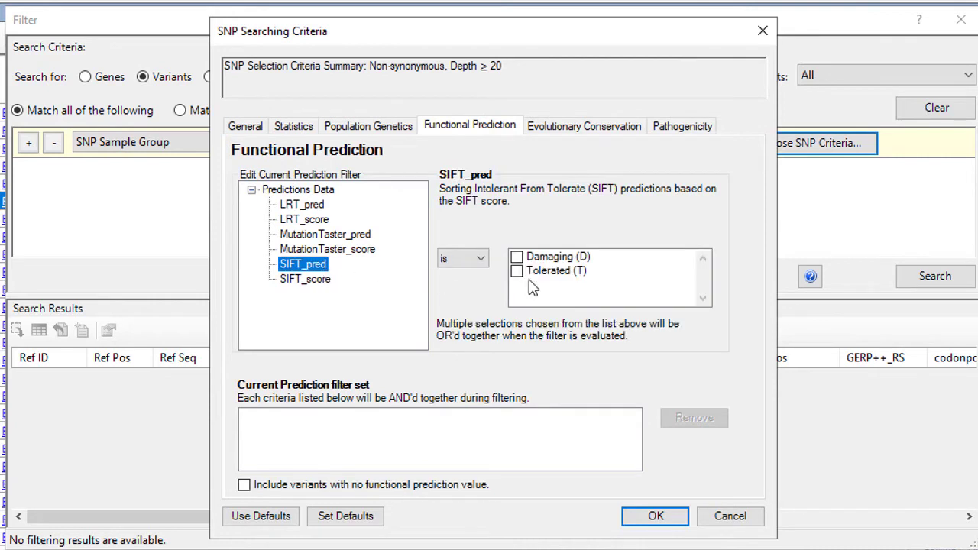
click(517, 259)
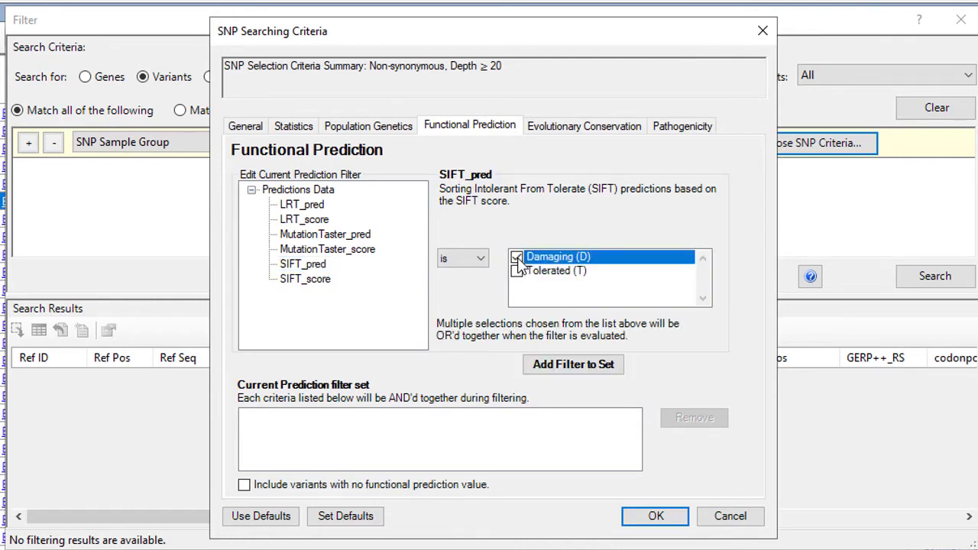
click(574, 365)
click(656, 517)
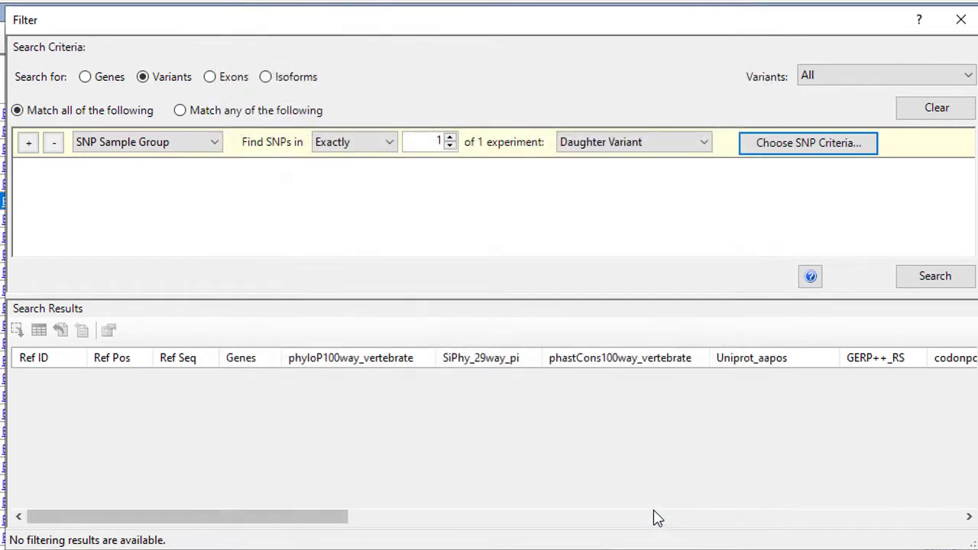
Step: Run the daughter search to get 62 variants and start remembering them as a variant set
click(944, 277)
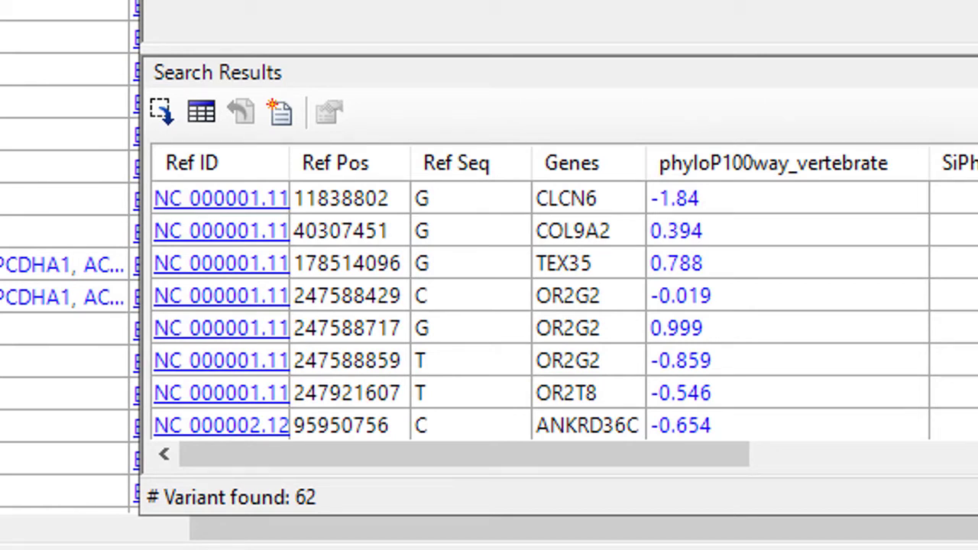
click(294, 129)
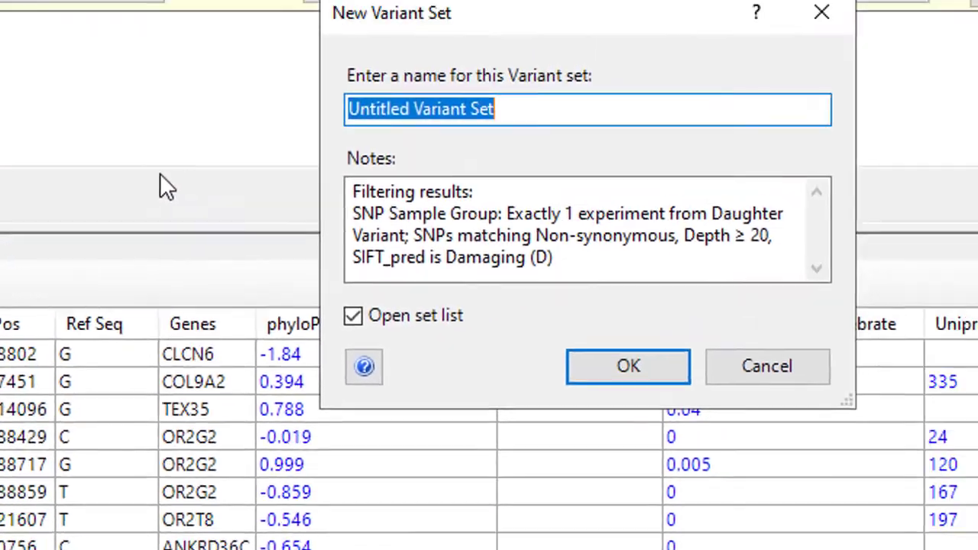
Step: Save the results as variant set 'Daughter - Damaging' and view the Venn diagrams
text(Daughter - Damaging)
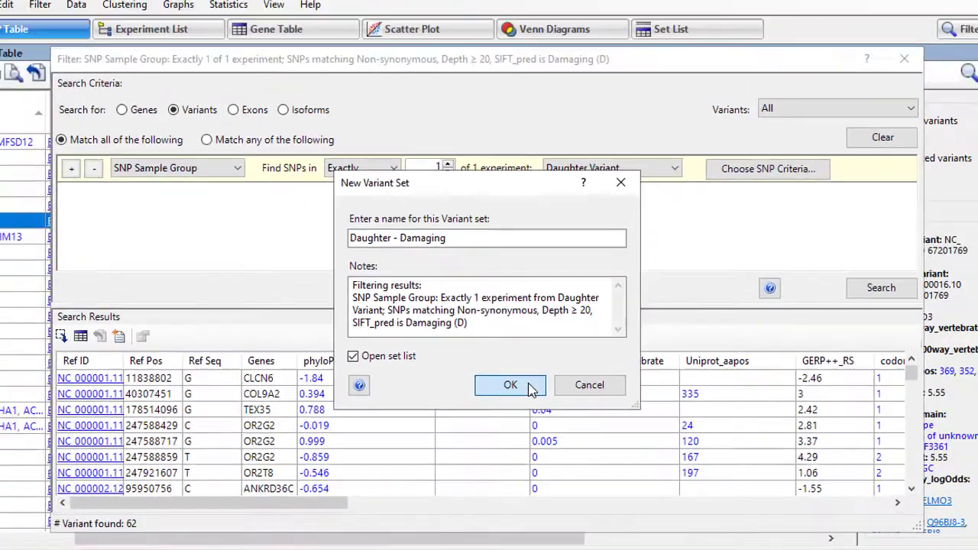
click(498, 410)
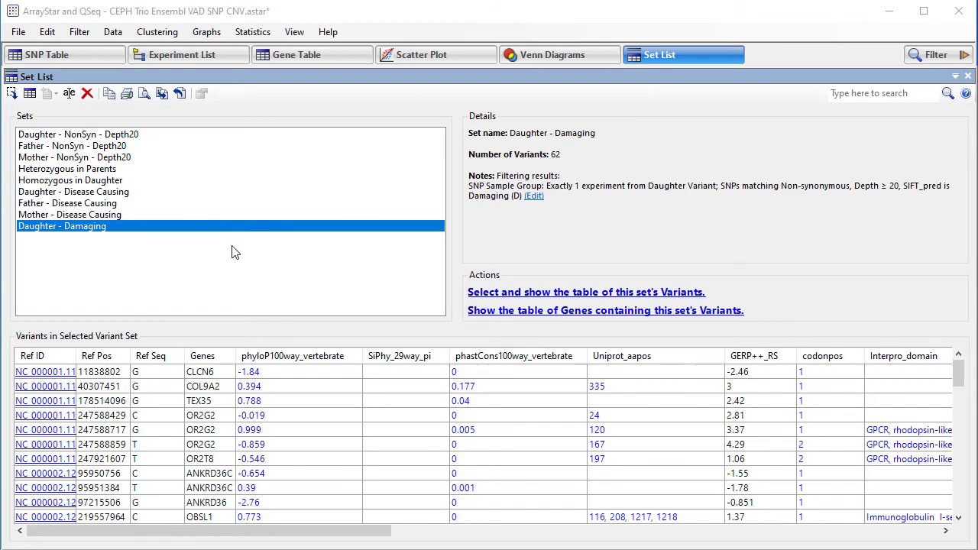
click(553, 61)
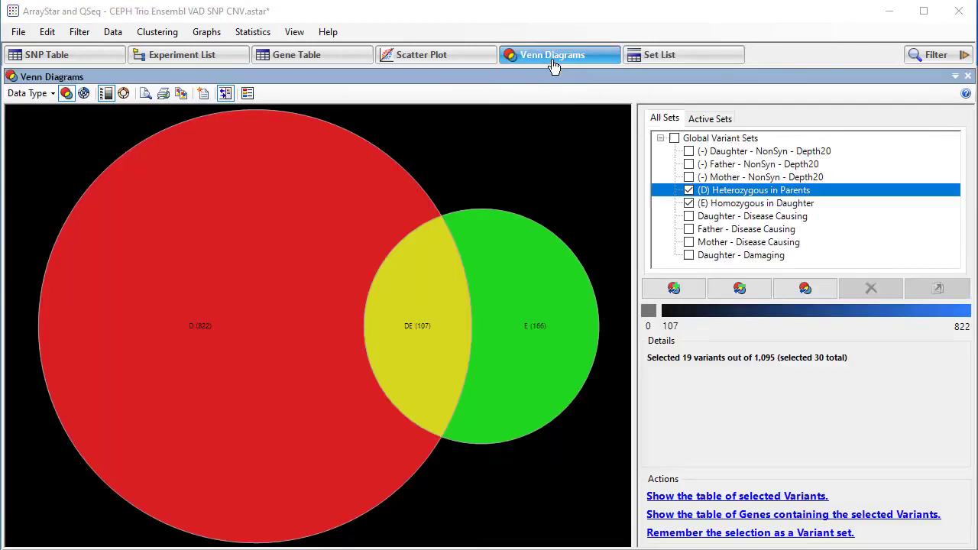